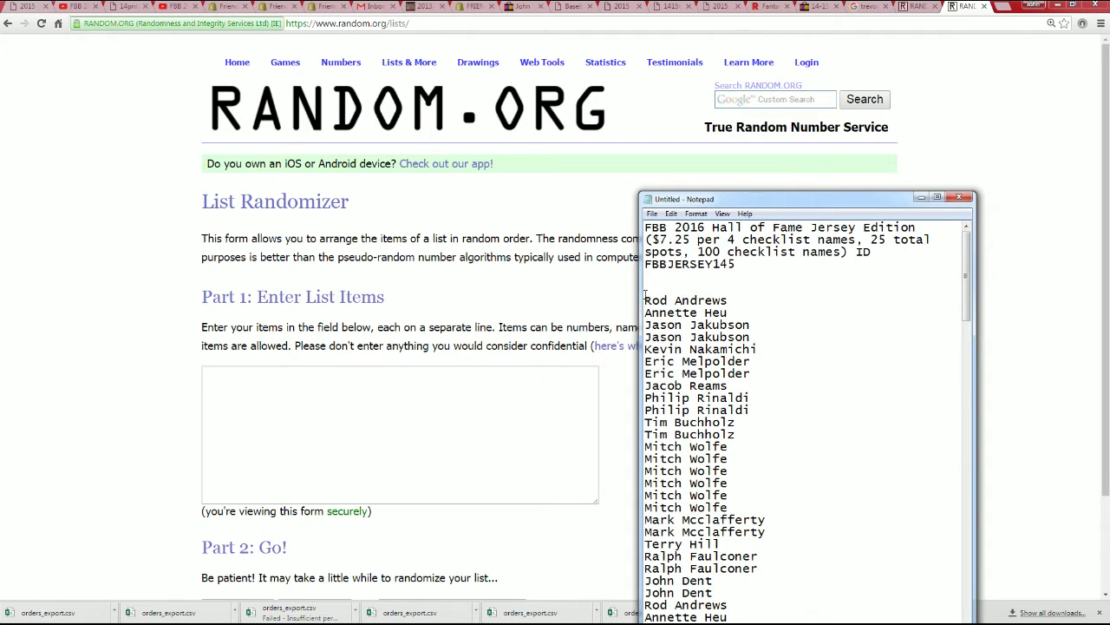
# Step: Copy the complete block of owner names from the Notepad file and paste it into the List Randomizer's item field
pyautogui.moveTo(645, 299); pyautogui.dragTo(707, 448)
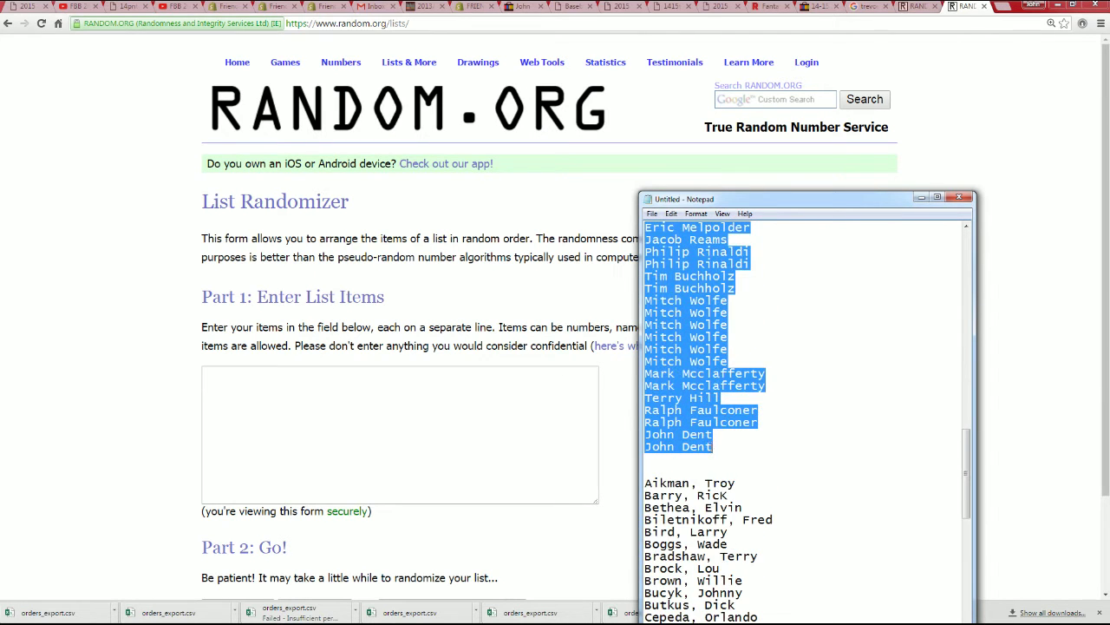
pyautogui.rightClick(688, 323)
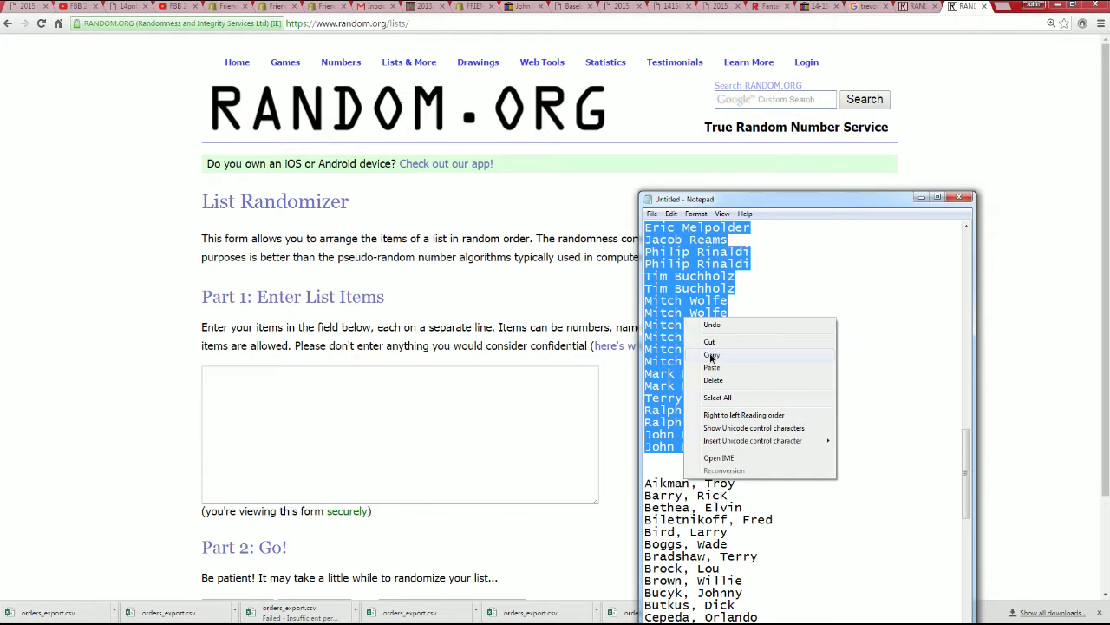
pyautogui.click(713, 352)
pyautogui.click(224, 392)
pyautogui.rightClick(242, 373)
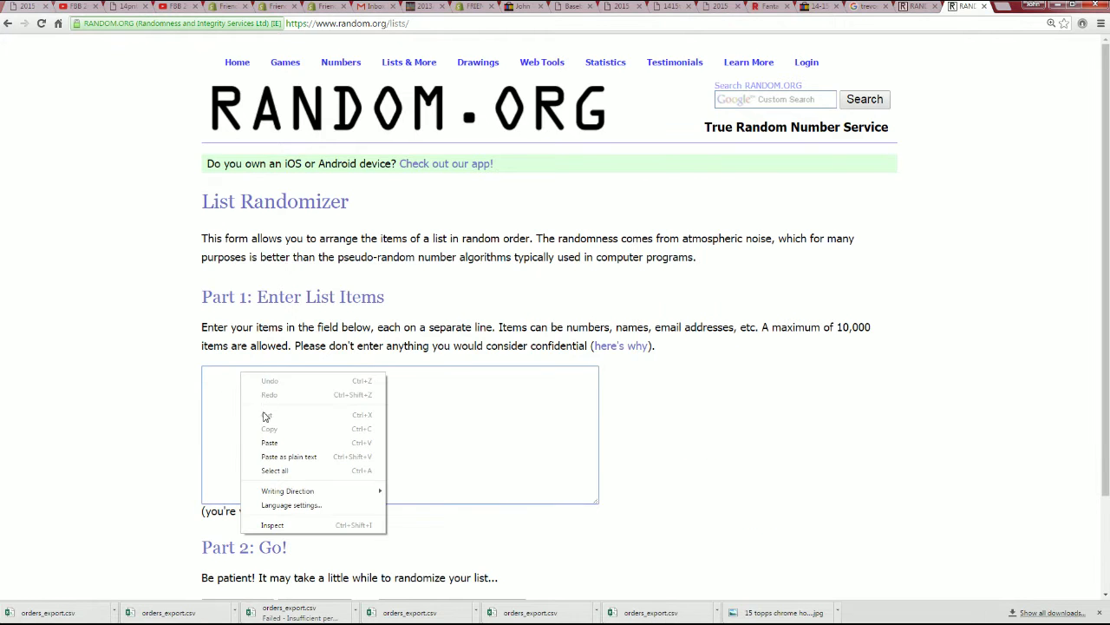
pyautogui.click(268, 442)
# Step: Randomize the pasted owner list seven times in total
pyautogui.scroll(-2, 655, 407)
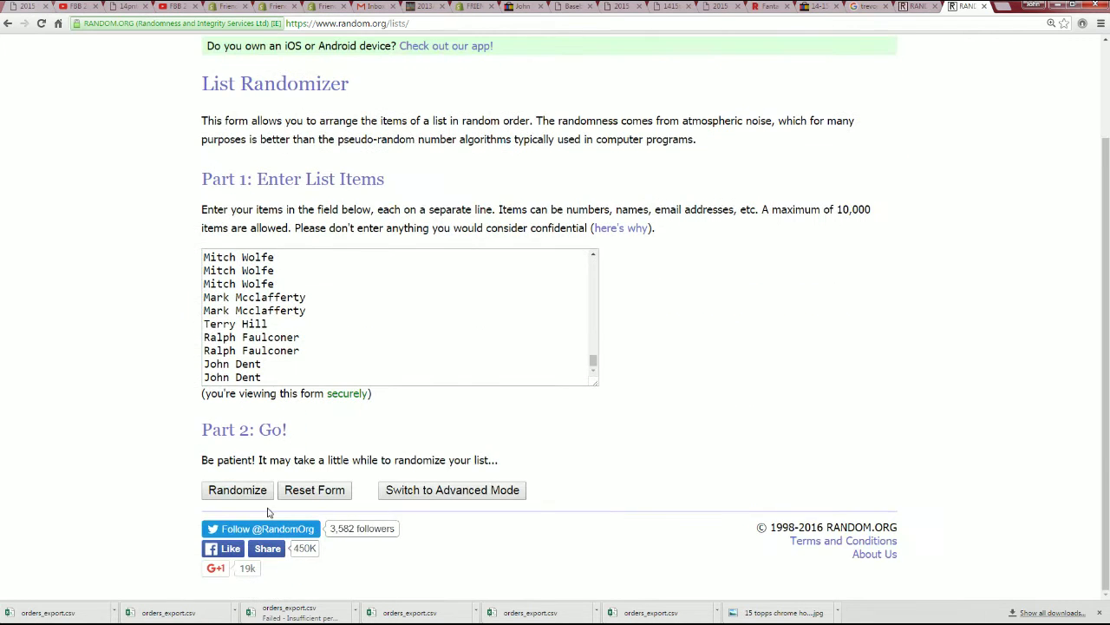
pyautogui.click(243, 493)
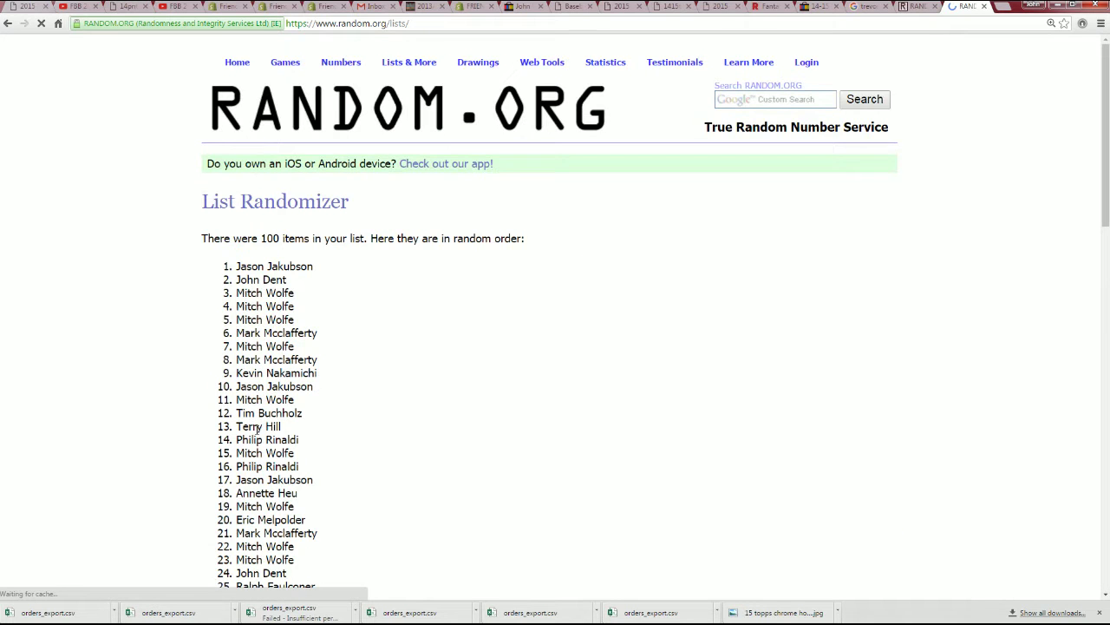
pyautogui.scroll(-11, 242, 465)
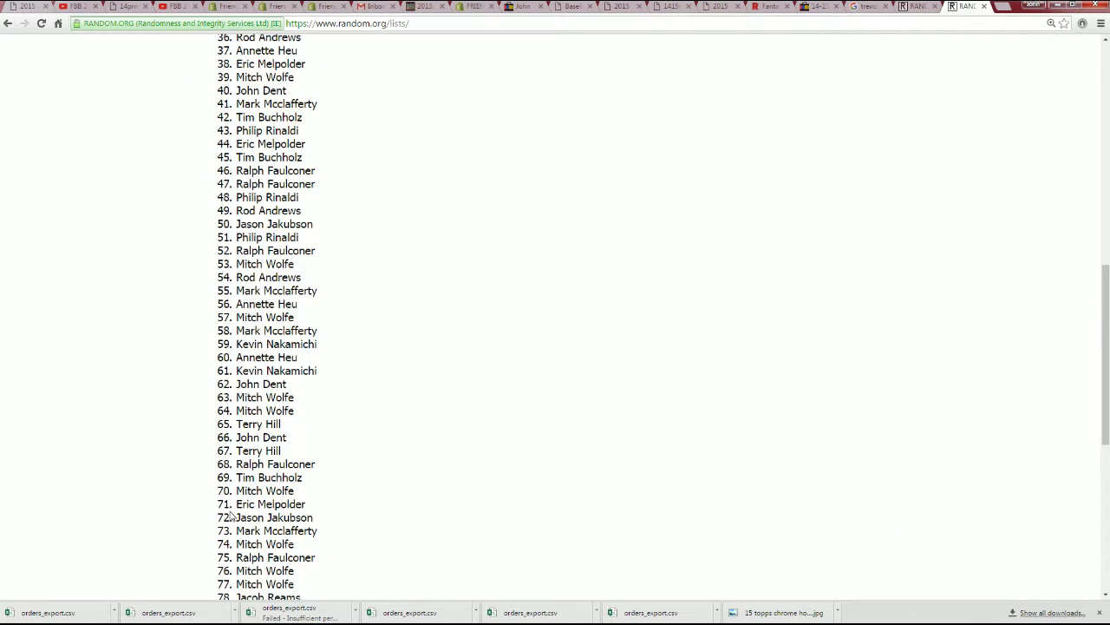
pyautogui.scroll(-2, 232, 516)
pyautogui.click(231, 491)
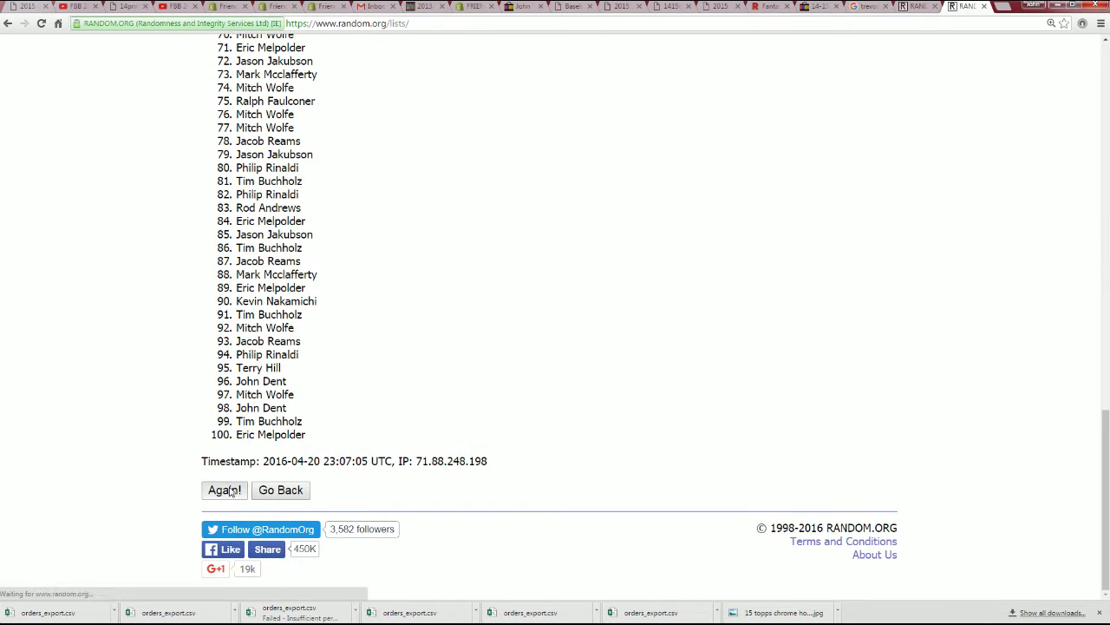
pyautogui.scroll(-13, 231, 491)
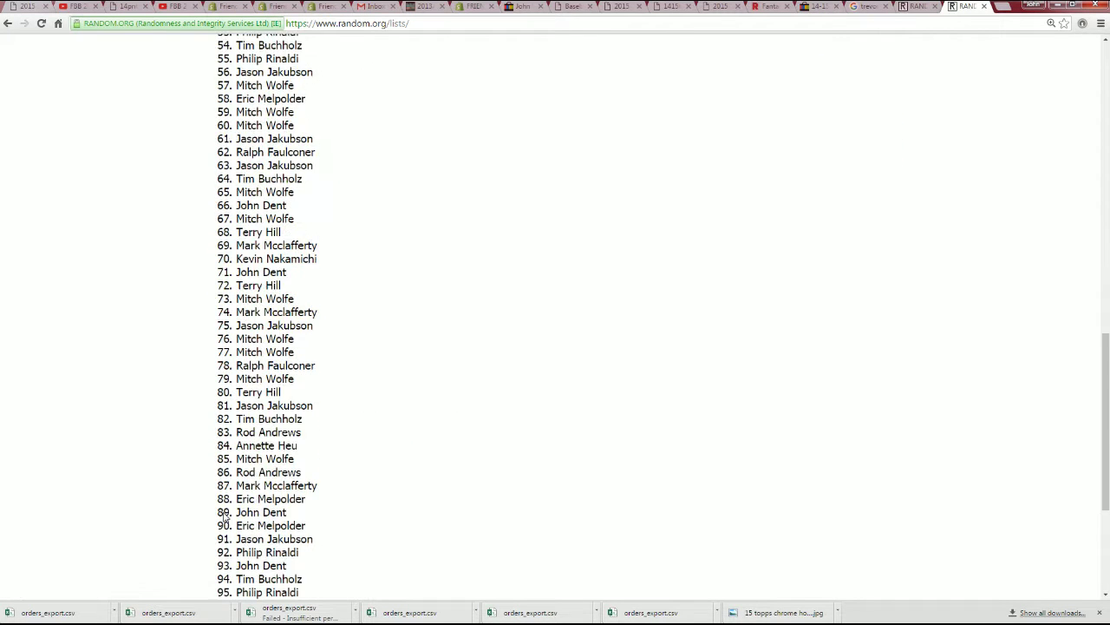
pyautogui.scroll(-2, 223, 520)
pyautogui.click(225, 491)
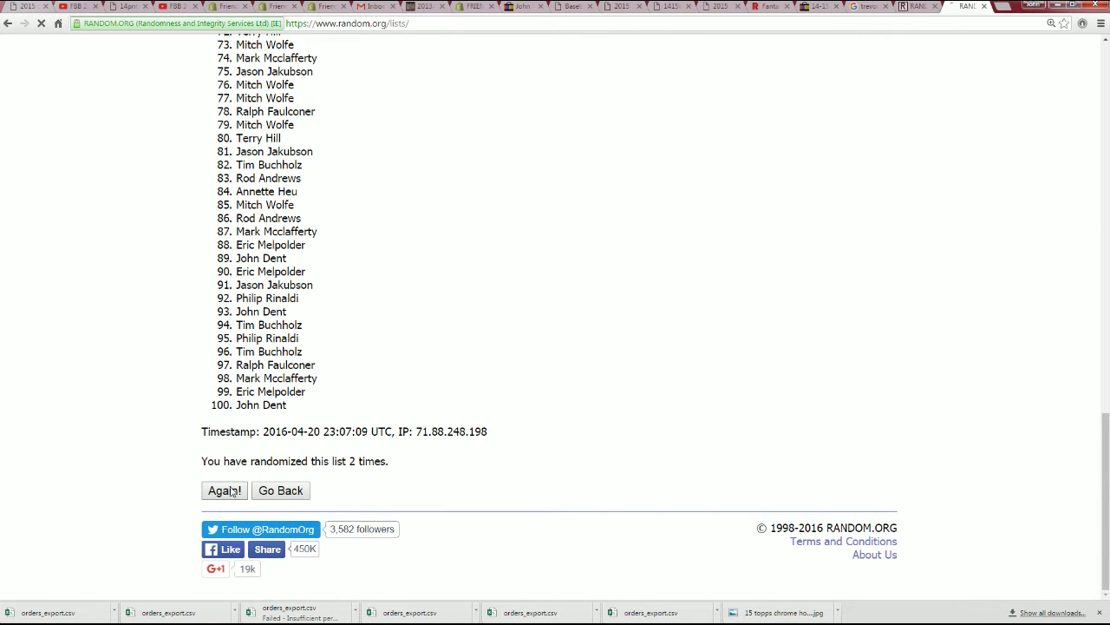
pyautogui.scroll(-10, 223, 499)
pyautogui.scroll(-3, 223, 504)
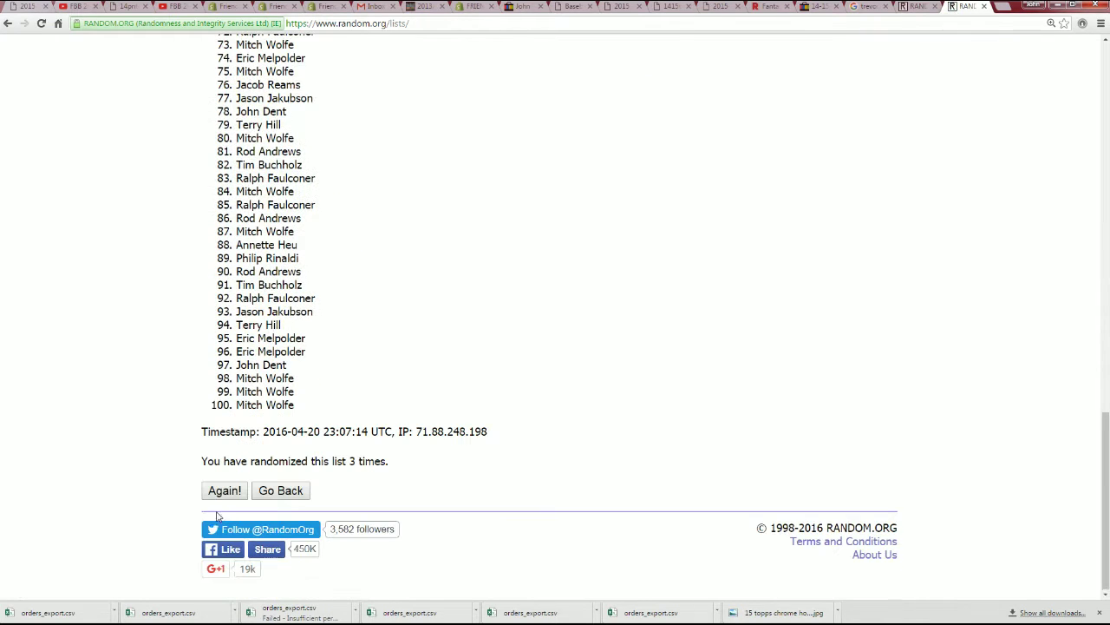
pyautogui.click(225, 491)
pyautogui.scroll(-10, 226, 516)
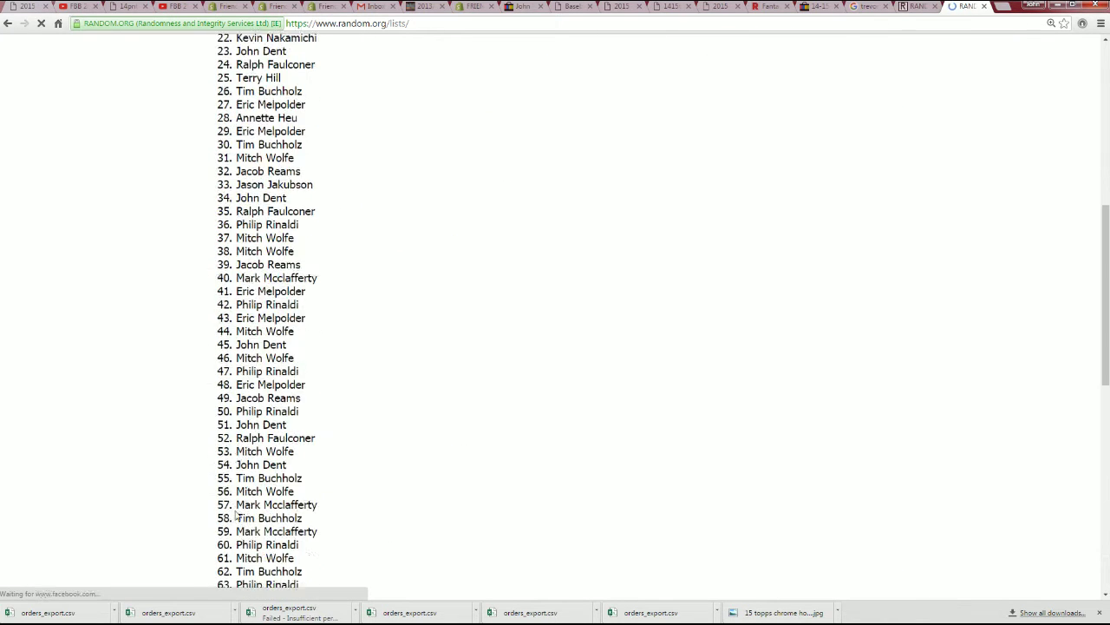
pyautogui.scroll(-3, 227, 523)
pyautogui.click(224, 491)
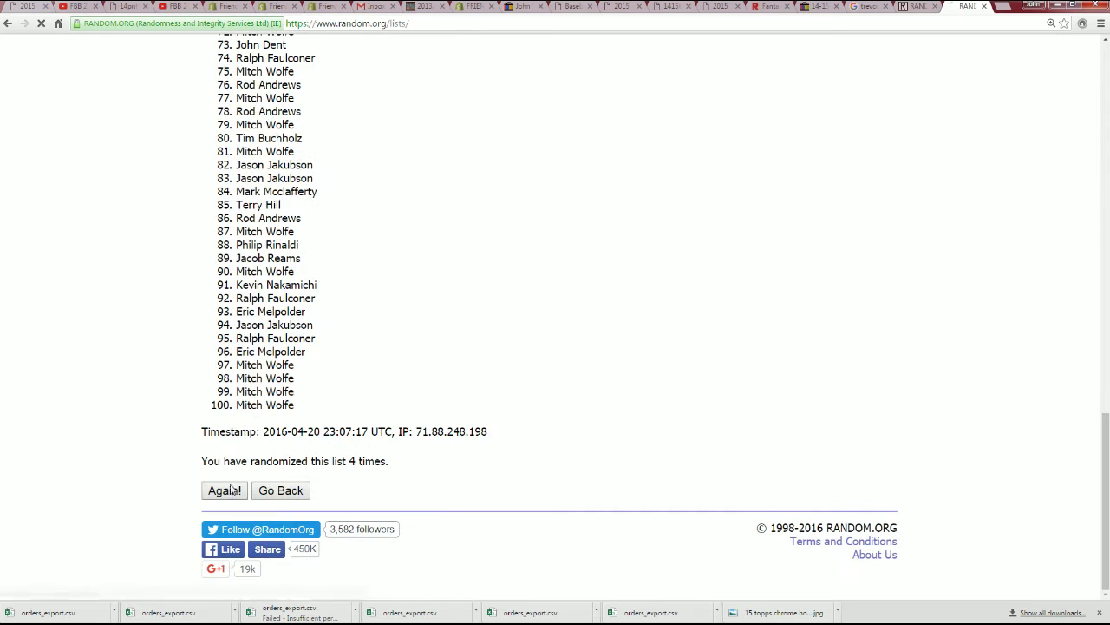
pyautogui.scroll(-10, 223, 520)
pyautogui.scroll(-3, 223, 520)
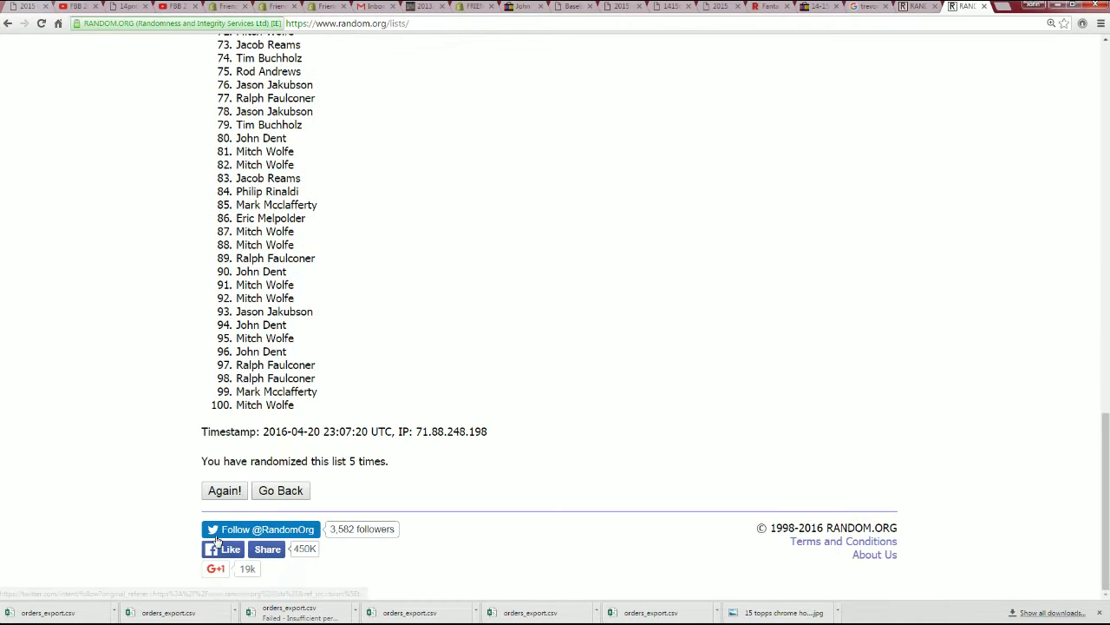
pyautogui.click(214, 489)
pyautogui.scroll(-3, 272, 426)
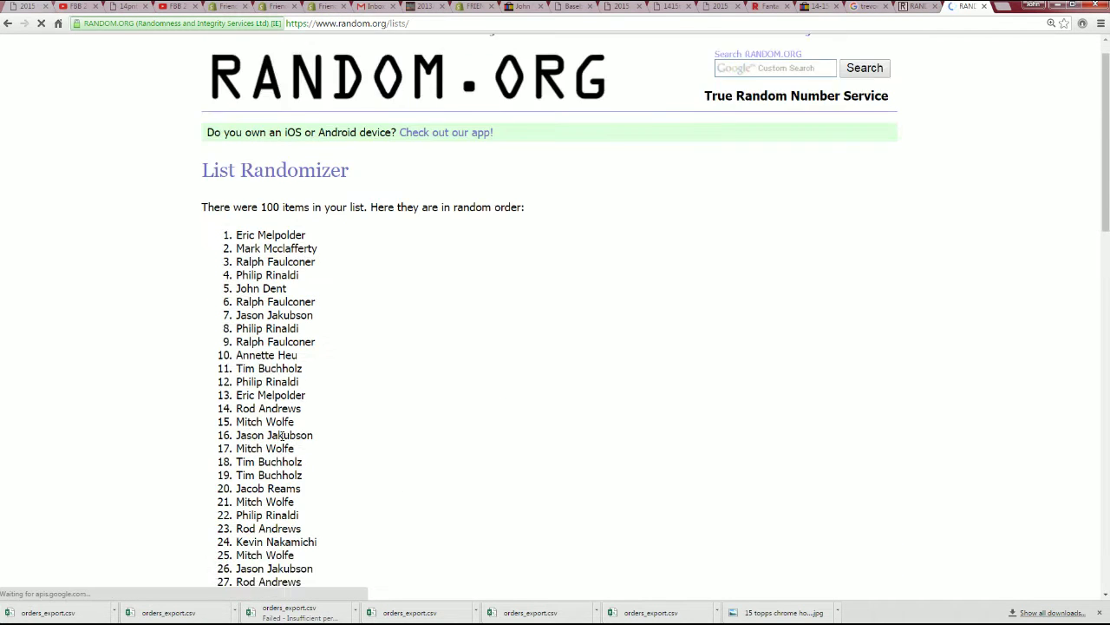
pyautogui.scroll(1, 277, 427)
pyautogui.scroll(-4, 292, 428)
pyautogui.scroll(-8, 292, 428)
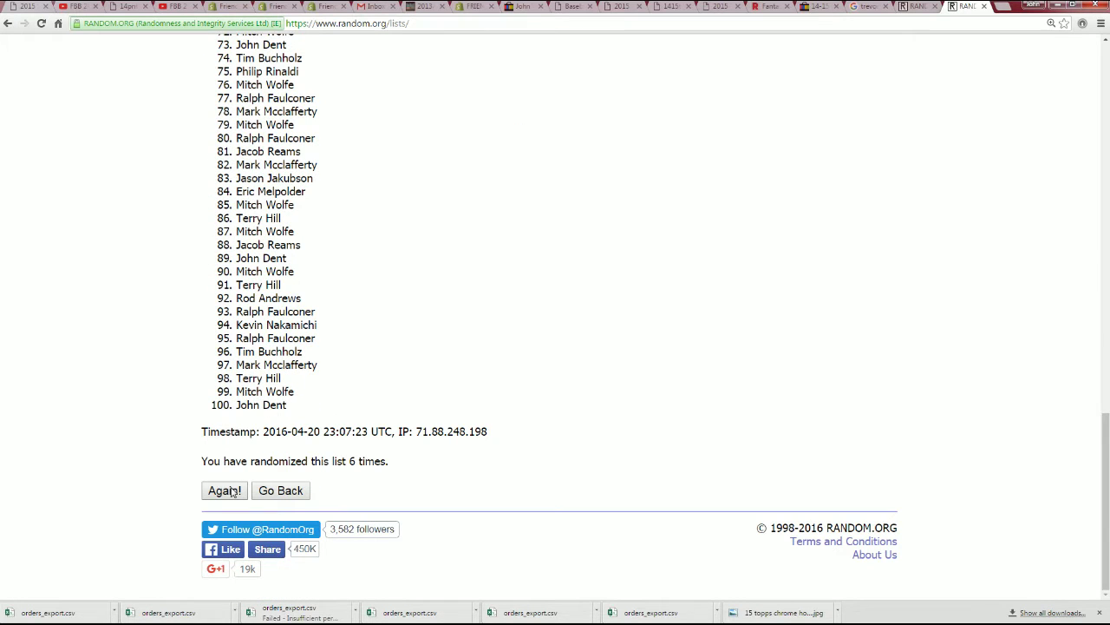
pyautogui.click(227, 490)
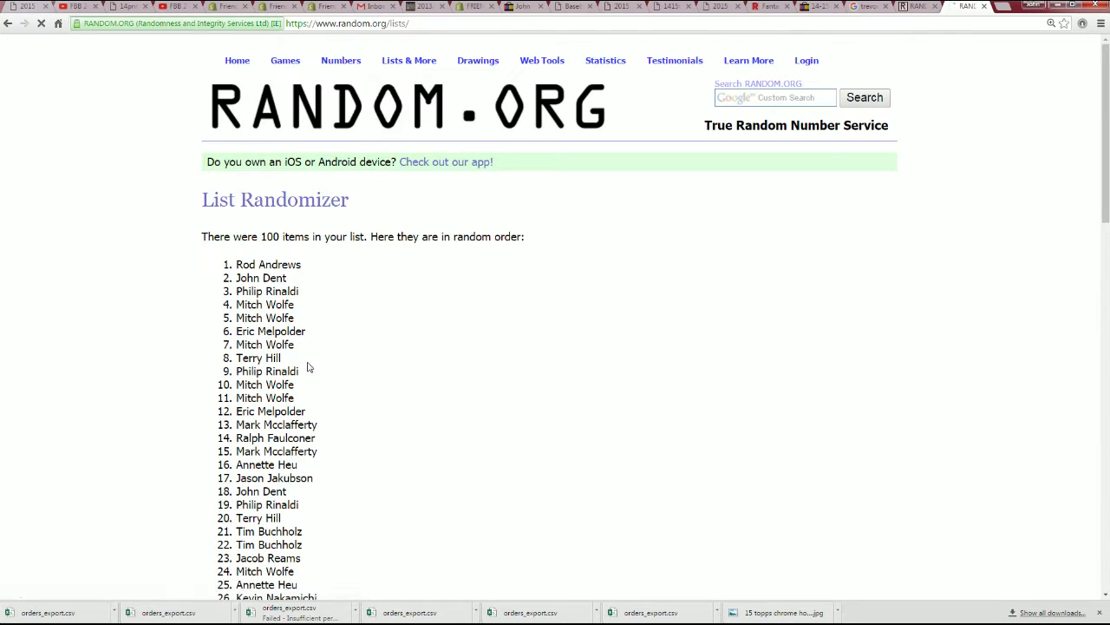
# Step: Copy all 100 names of the final randomized list
pyautogui.scroll(-4, 310, 382)
pyautogui.scroll(-7, 310, 387)
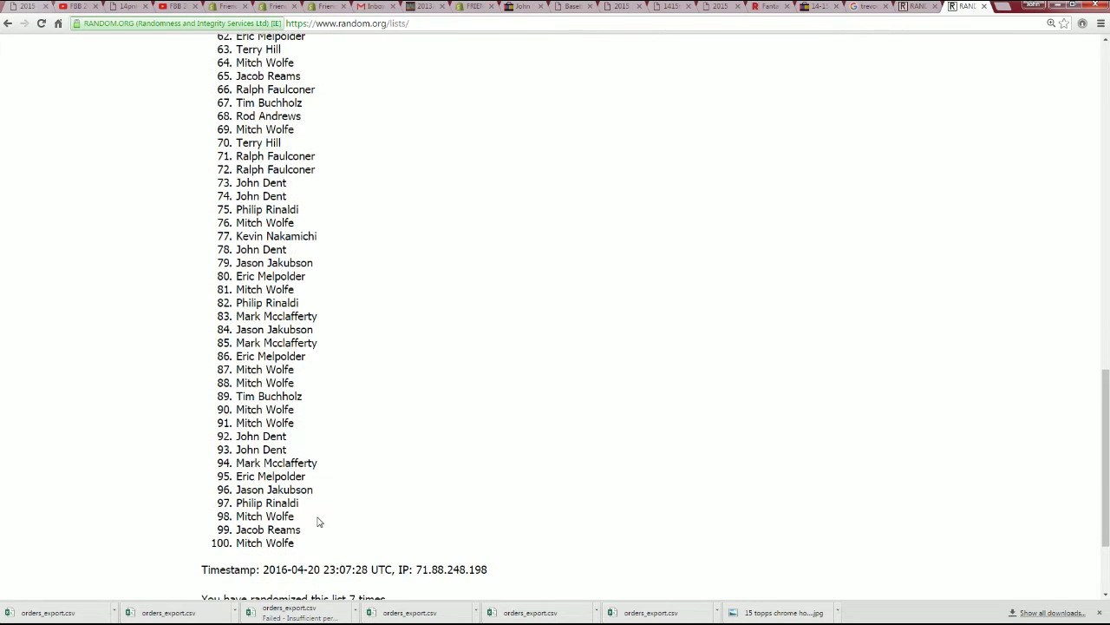
pyautogui.moveTo(302, 541); pyautogui.dragTo(250, 161)
pyautogui.rightClick(238, 164)
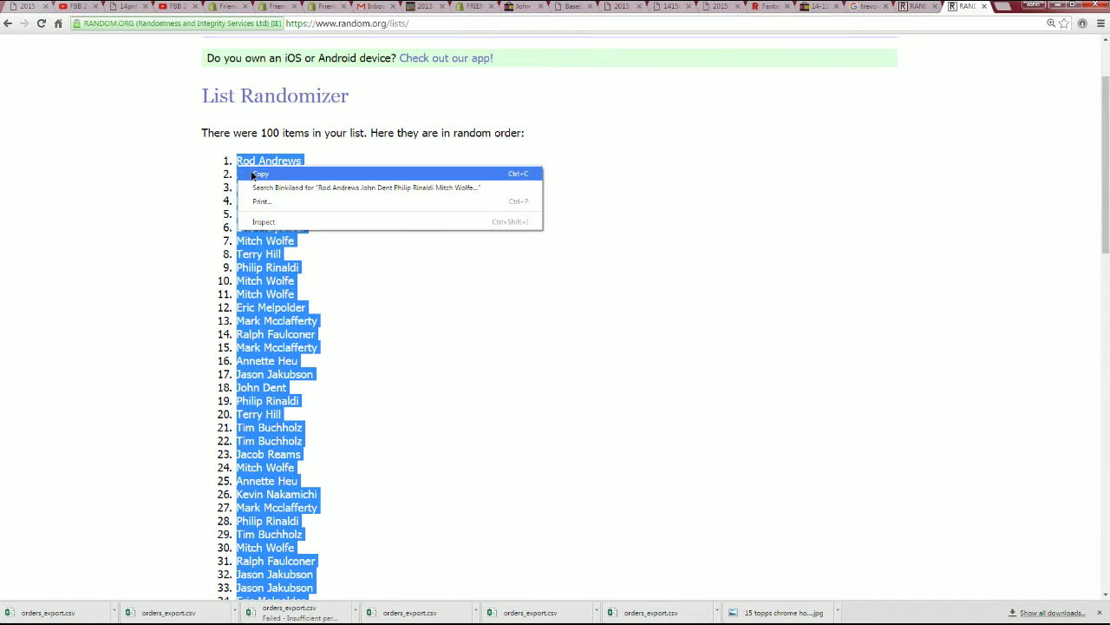
pyautogui.click(251, 171)
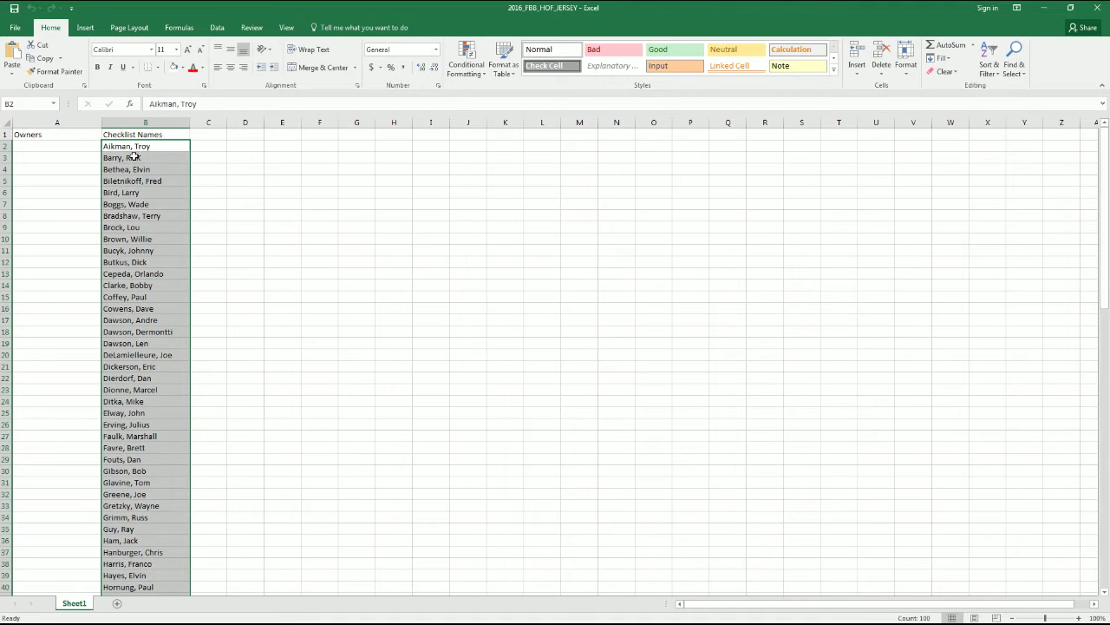
# Step: Minimize the 2016_FBB_HOF_JERSEY workbook and place the Notepad window beside the randomized list
pyautogui.rightClick(137, 176)
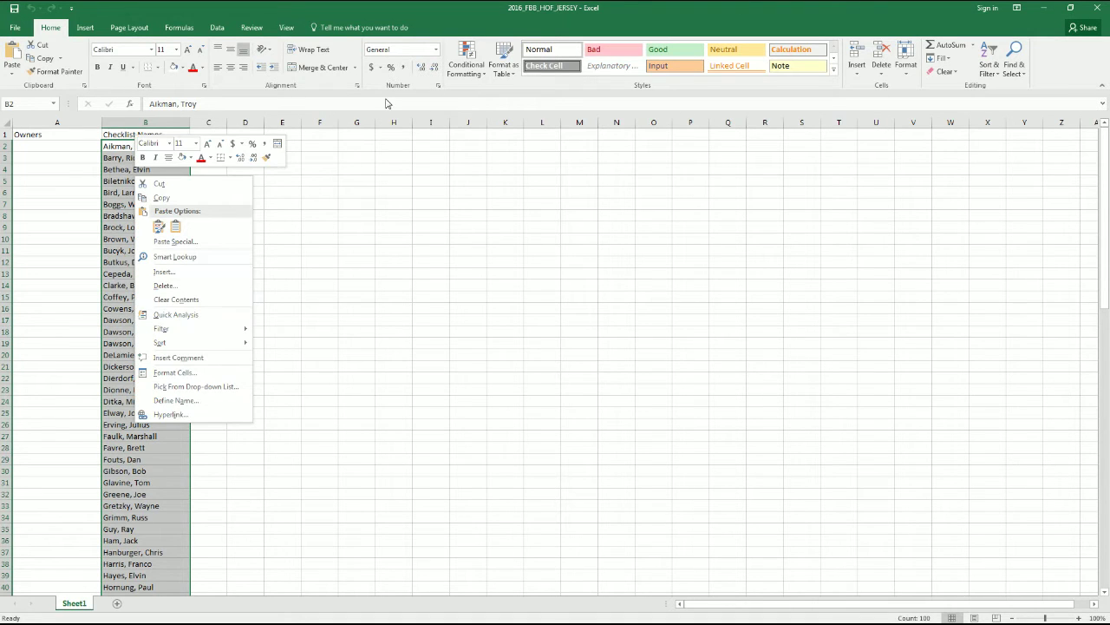
pyautogui.press('Escape')
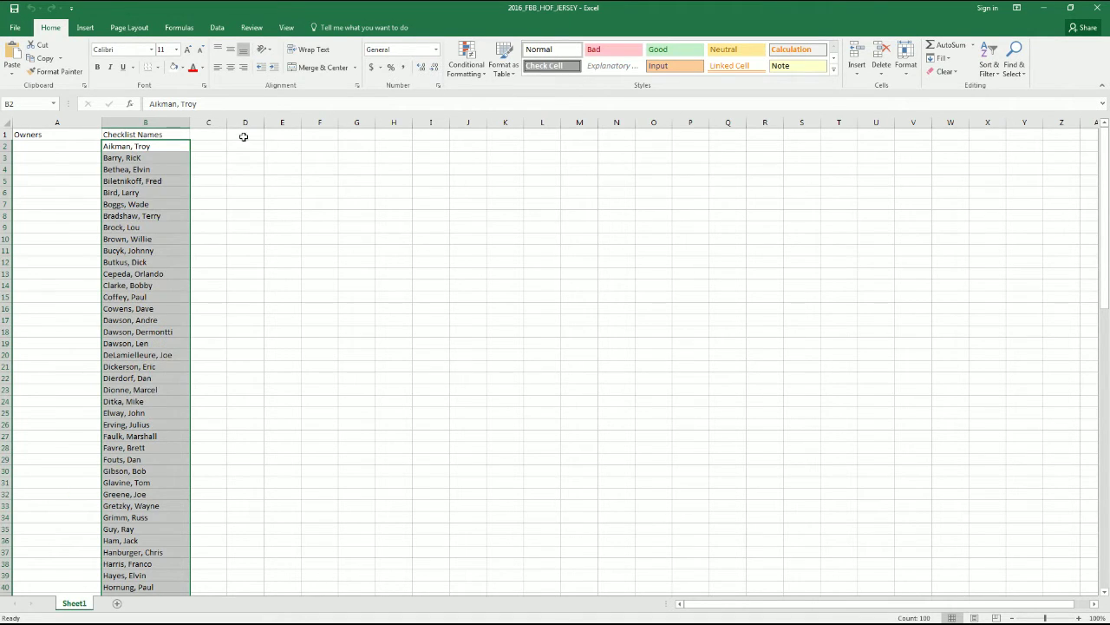
pyautogui.click(1046, 8)
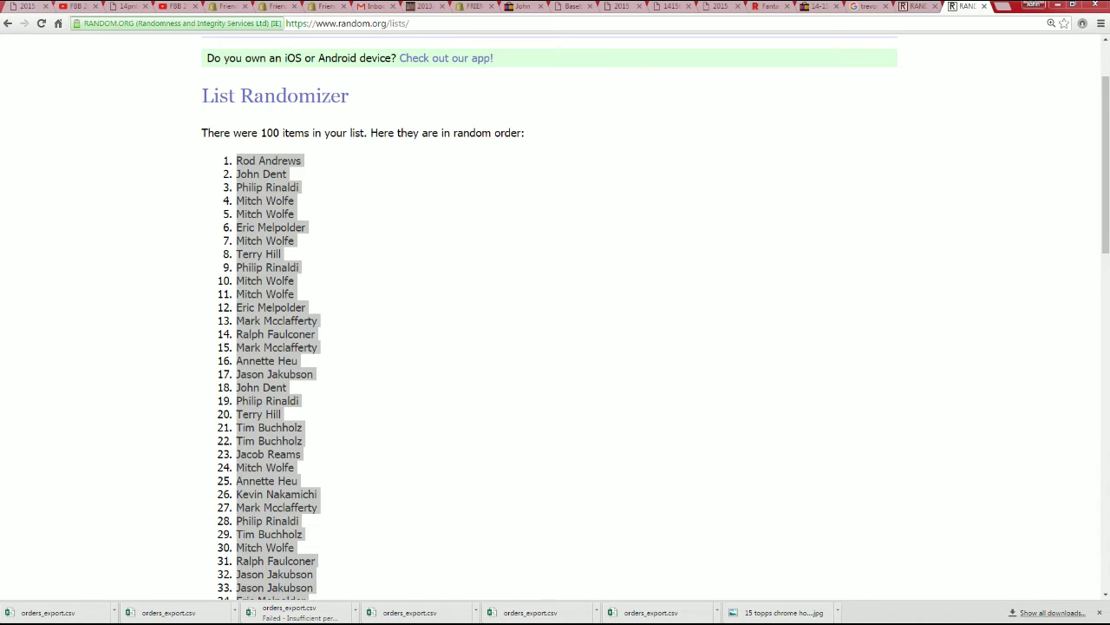
pyautogui.hotkey('alt', 'Tab')
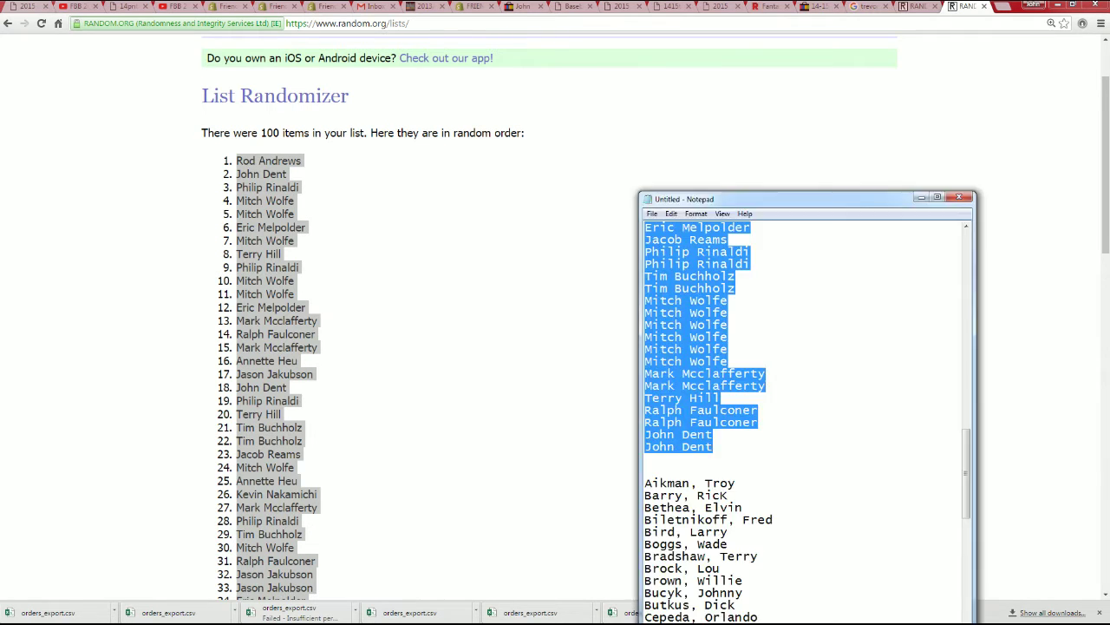
pyautogui.moveTo(852, 206); pyautogui.dragTo(728, 93)
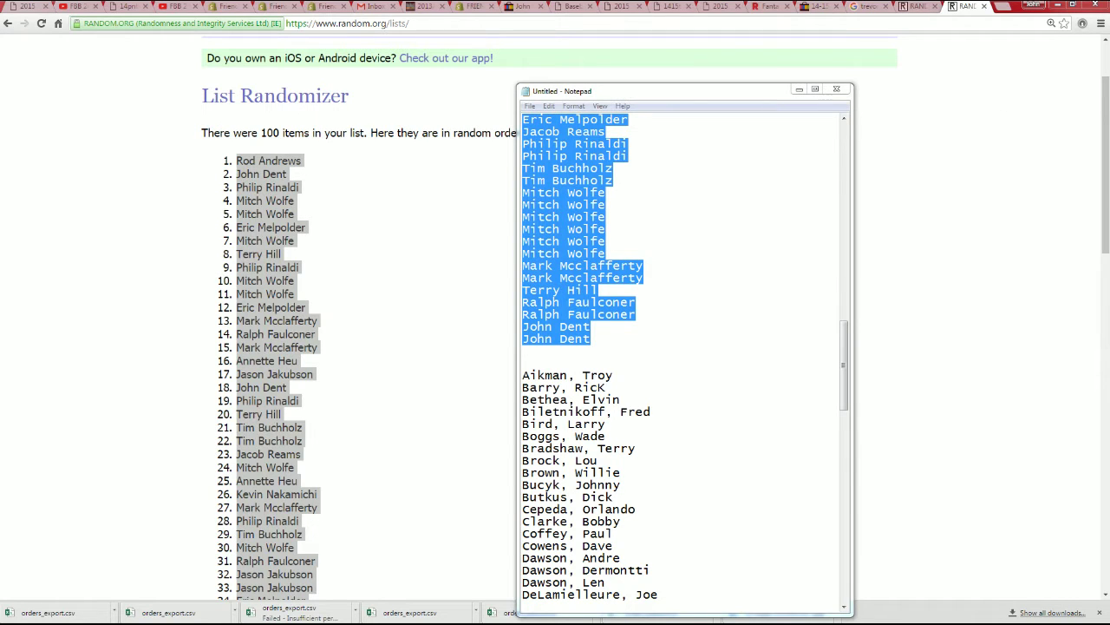
# Step: Switch back to the 2016_FBB_HOF_JERSEY workbook in Excel and maximize its window
pyautogui.hotkey('alt', 'Tab')
pyautogui.moveTo(727, 123); pyautogui.dragTo(701, 105)
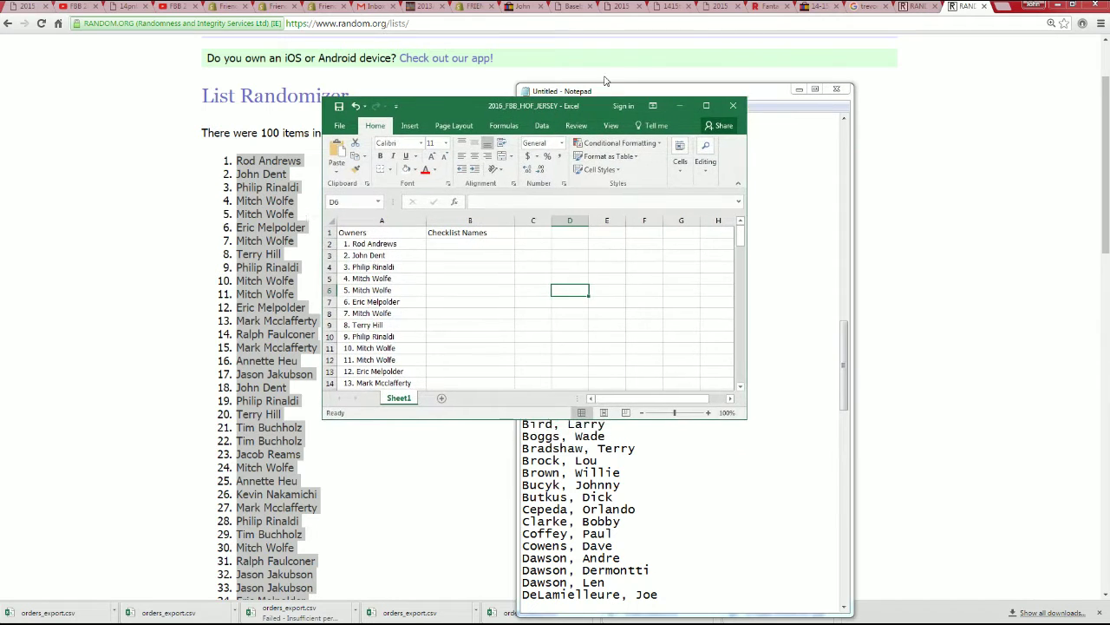
pyautogui.click(702, 106)
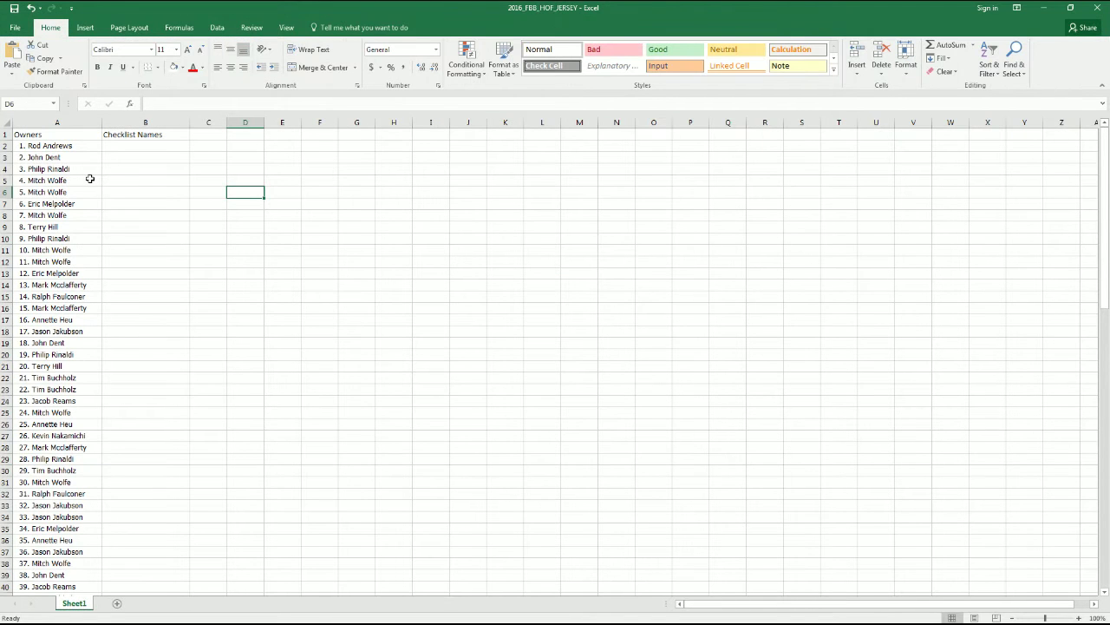
# Step: Review the numbered Owners list in column A at 160% zoom and reduce the sheet's zoom to 80%
pyautogui.moveTo(87, 179); pyautogui.dragTo(87, 163)
pyautogui.click(84, 146)
pyautogui.scroll(-4, 86, 425)
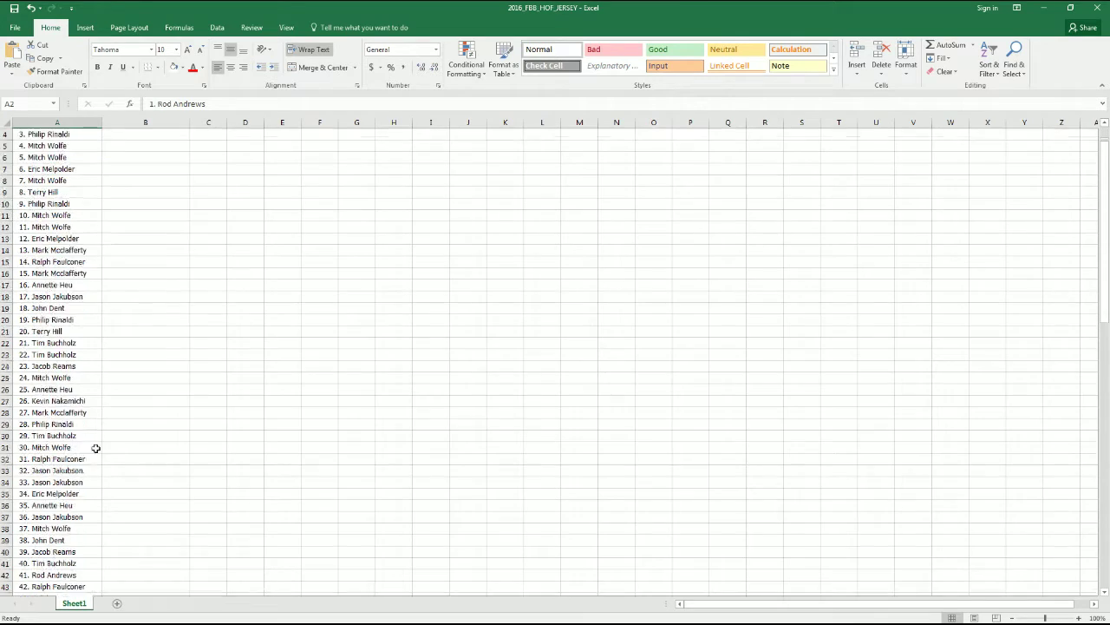
pyautogui.click(1079, 617)
pyautogui.click(1078, 617)
pyautogui.click(1078, 617)
pyautogui.click(1078, 618)
pyautogui.click(1078, 618)
pyautogui.click(1078, 618)
pyautogui.scroll(3, 463, 589)
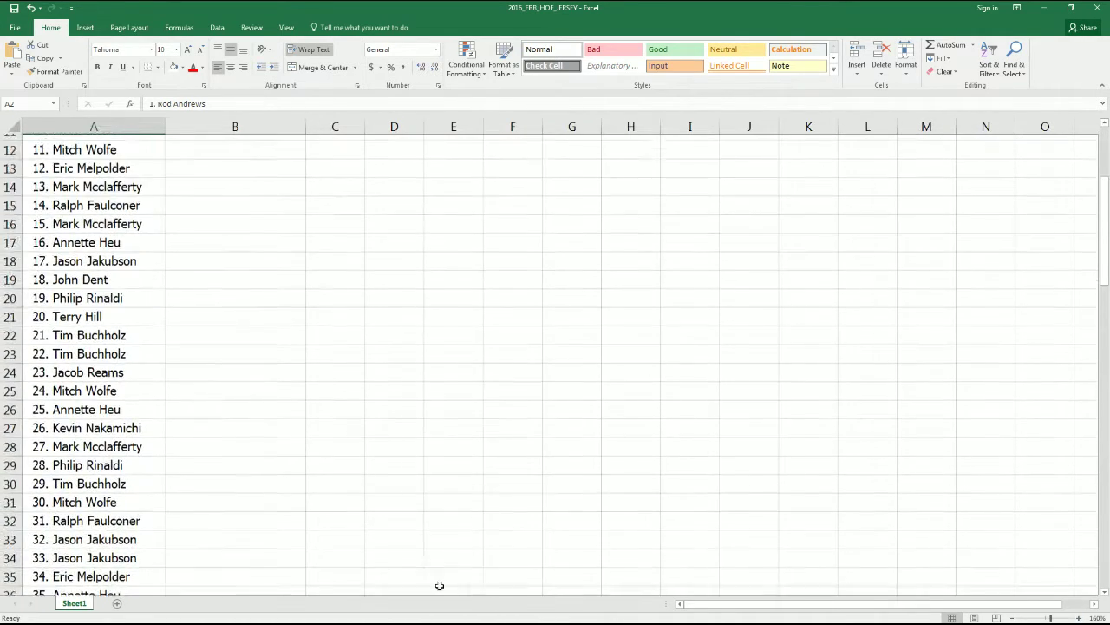
pyautogui.scroll(4, 417, 538)
pyautogui.scroll(-20, 291, 476)
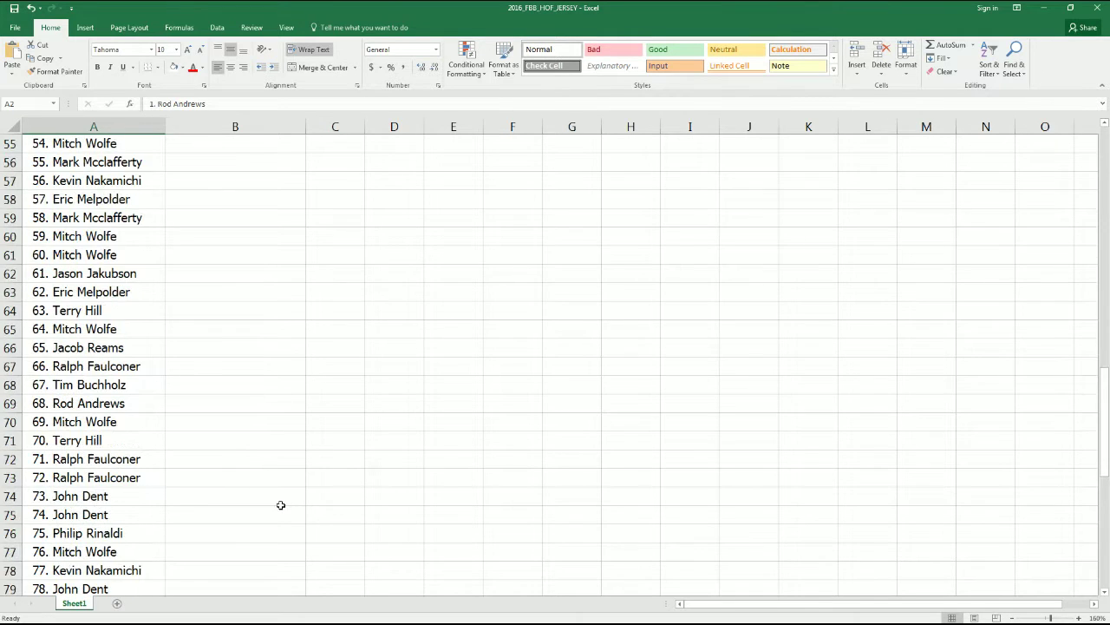
pyautogui.scroll(2, 278, 510)
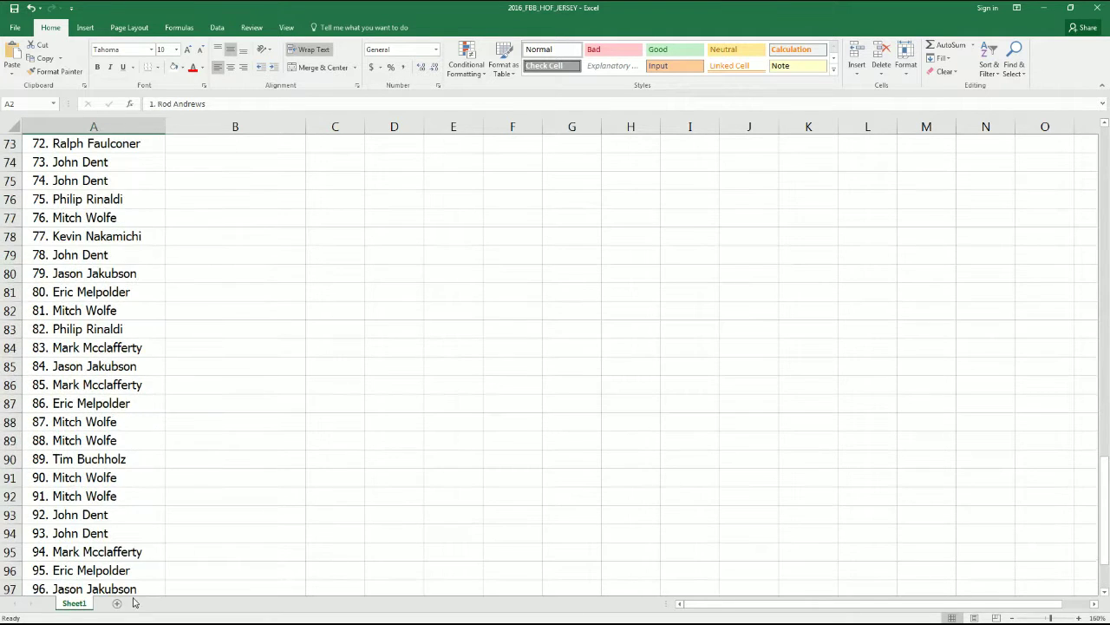
pyautogui.scroll(-2, 116, 561)
pyautogui.scroll(20, 80, 443)
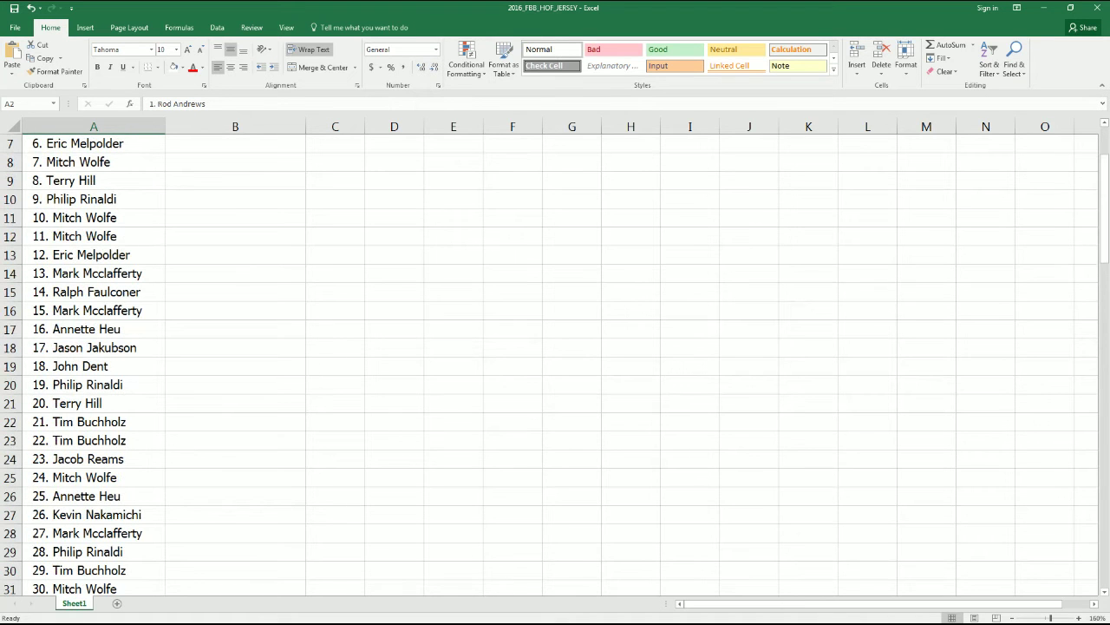
pyautogui.click(1014, 617)
pyautogui.click(1013, 617)
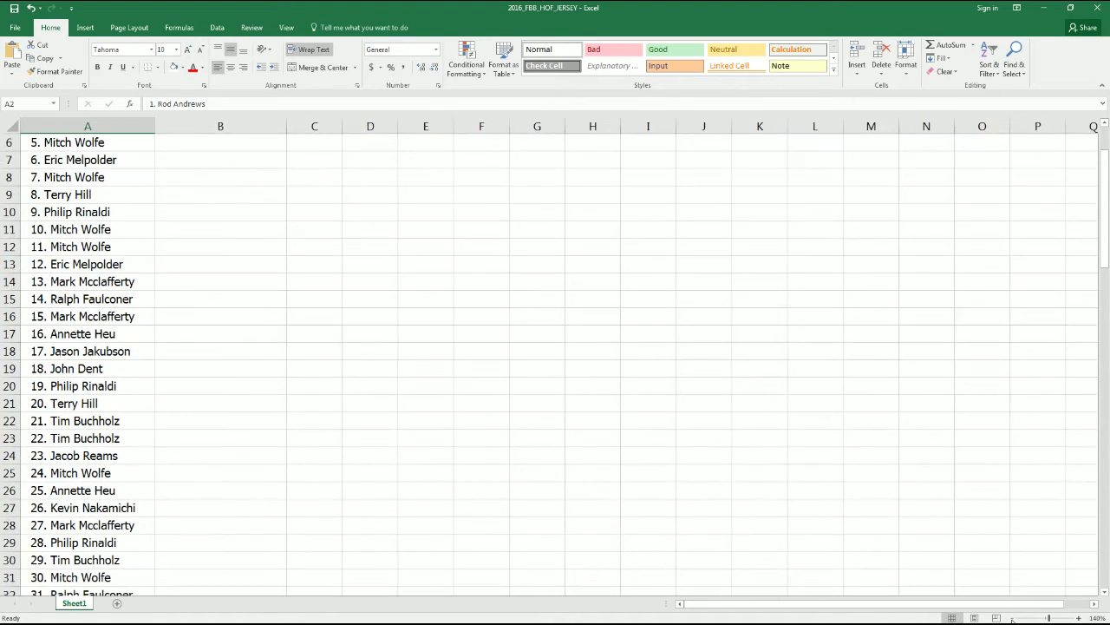
pyautogui.click(1014, 618)
pyautogui.click(1013, 618)
pyautogui.click(1013, 618)
pyautogui.click(1013, 618)
pyautogui.click(1013, 617)
pyautogui.click(1013, 618)
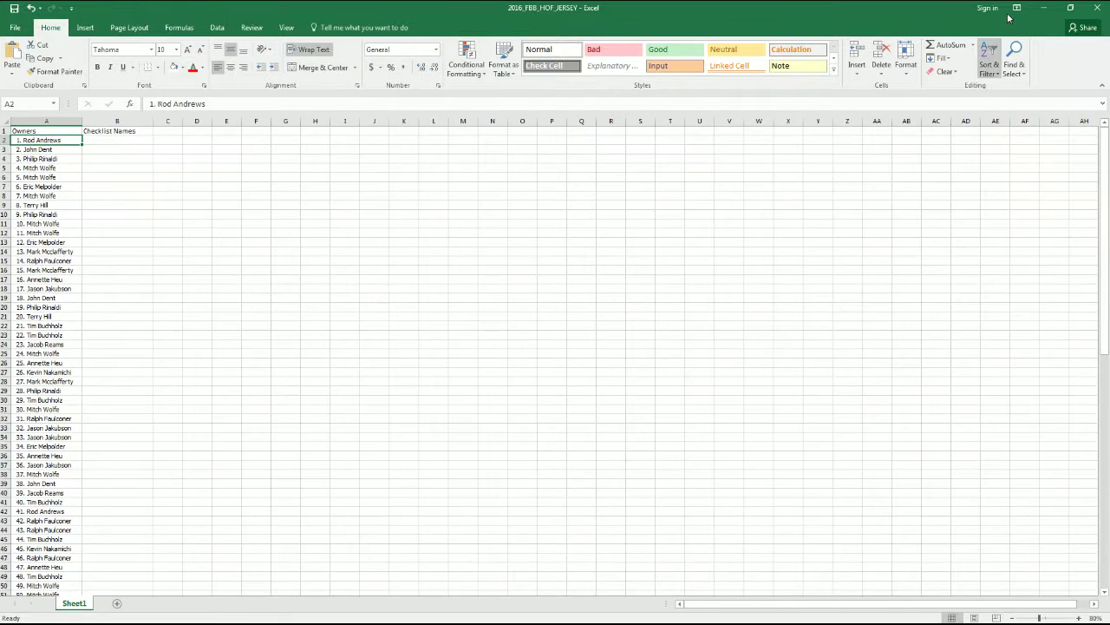
# Step: Minimize the Excel workbook, clear the text selection in Notepad and narrow its window from the side facing the randomized list
pyautogui.click(1043, 8)
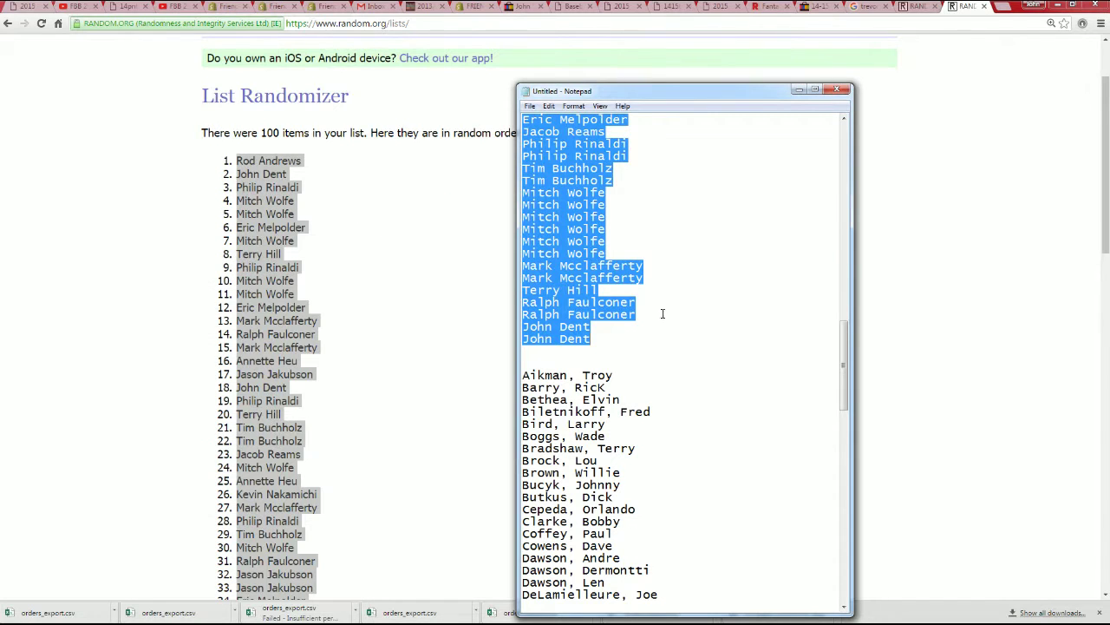
pyautogui.click(646, 351)
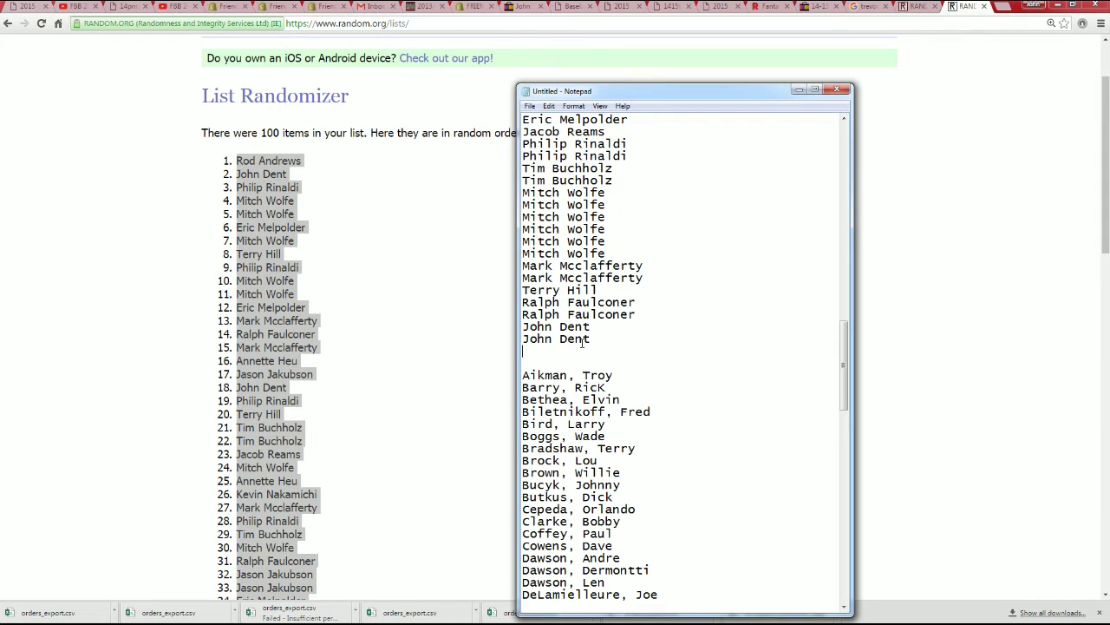
pyautogui.moveTo(517, 408); pyautogui.dragTo(530, 440)
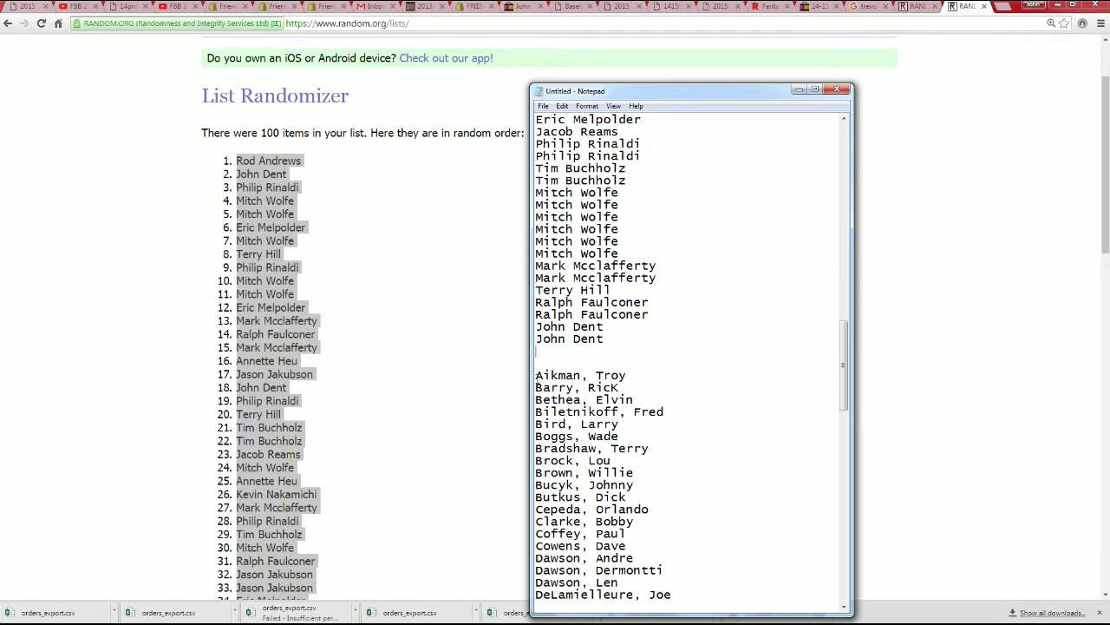
# Step: Select and copy the entire alphabetical checklist of player names below the owner names in the Notepad file
pyautogui.hotkey('shift', 'Down')
pyautogui.hotkey('shift', 'Down')
pyautogui.hotkey('shift', 'Down')
pyautogui.hotkey('shift', 'Down')
pyautogui.hotkey('shift', 'Down')
pyautogui.hotkey('shift', 'Down')
pyautogui.hotkey('shift', 'Down')
pyautogui.hotkey('shift', 'Down')
pyautogui.hotkey('shift', 'Down')
pyautogui.hotkey('shift', 'Down')
pyautogui.hotkey('shift', 'Down')
pyautogui.hotkey('shift', 'Down')
pyautogui.hotkey('shift', 'Down')
pyautogui.hotkey('shift', 'Down')
pyautogui.hotkey('shift', 'Down')
pyautogui.hotkey('shift', 'Down')
pyautogui.hotkey('shift', 'Down')
pyautogui.hotkey('shift', 'Down')
pyautogui.hotkey('shift', 'Down')
pyautogui.hotkey('shift', 'Down')
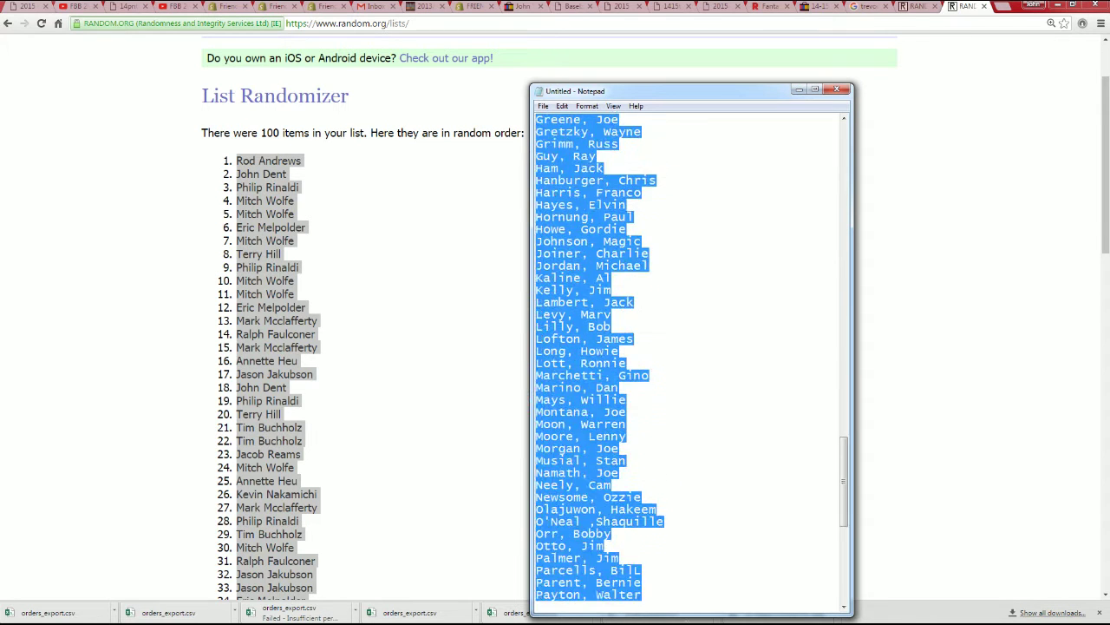
pyautogui.hotkey('shift', 'Down')
pyautogui.hotkey('shift', 'Down')
pyautogui.hotkey('shift', 'Down')
pyautogui.hotkey('shift', 'Down')
pyautogui.hotkey('shift', 'Down')
pyautogui.hotkey('shift', 'Down')
pyautogui.hotkey('shift', 'Down')
pyautogui.hotkey('shift', 'Down')
pyautogui.hotkey('shift', 'Down')
pyautogui.hotkey('shift', 'Down')
pyautogui.hotkey('shift', 'Down')
pyautogui.hotkey('shift', 'Down')
pyautogui.hotkey('shift', 'Down')
pyautogui.hotkey('shift', 'Down')
pyautogui.hotkey('shift', 'Down')
pyautogui.hotkey('shift', 'Down')
pyautogui.hotkey('shift', 'Down')
pyautogui.hotkey('shift', 'Down')
pyautogui.hotkey('shift', 'Down')
pyautogui.hotkey('shift', 'Down')
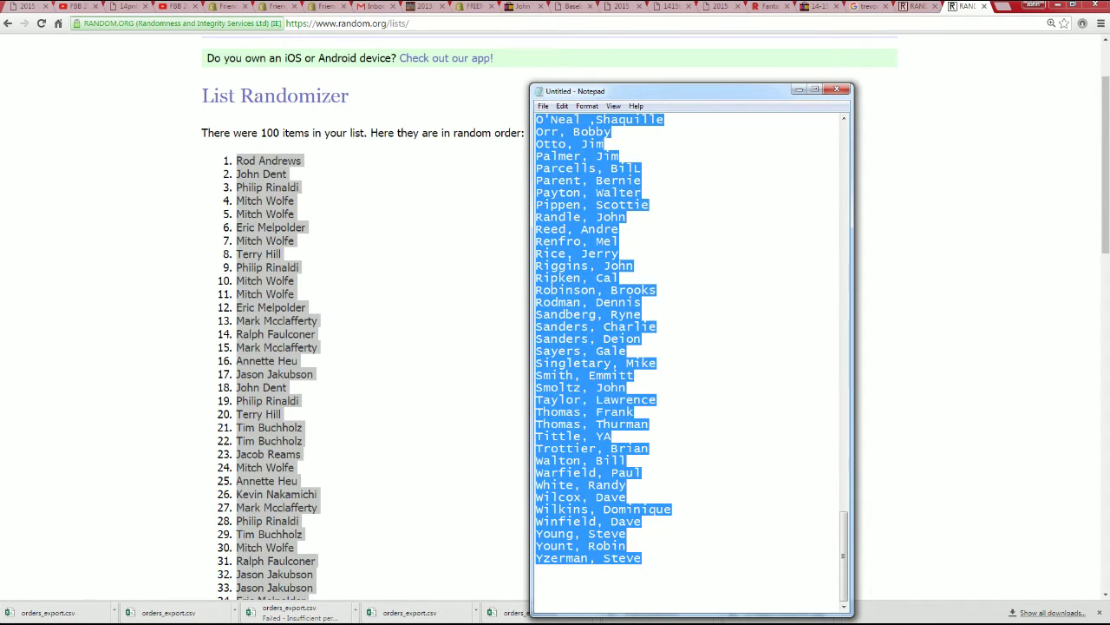
pyautogui.hotkey('shift', 'Up')
pyautogui.hotkey('shift', 'Up')
pyautogui.hotkey('shift', 'Up')
pyautogui.hotkey('shift', 'Up')
pyautogui.hotkey('shift', 'Up')
pyautogui.hotkey('shift', 'Down')
pyautogui.hotkey('shift', 'Down')
pyautogui.hotkey('shift', 'Down')
pyautogui.hotkey('shift', 'Down')
pyautogui.hotkey('shift', 'Down')
pyautogui.rightClick(574, 368)
pyautogui.click(613, 405)
# Step: Open a new List Randomizer form on RANDOM.ORG and paste the copied checklist names as its list items
pyautogui.click(456, 379)
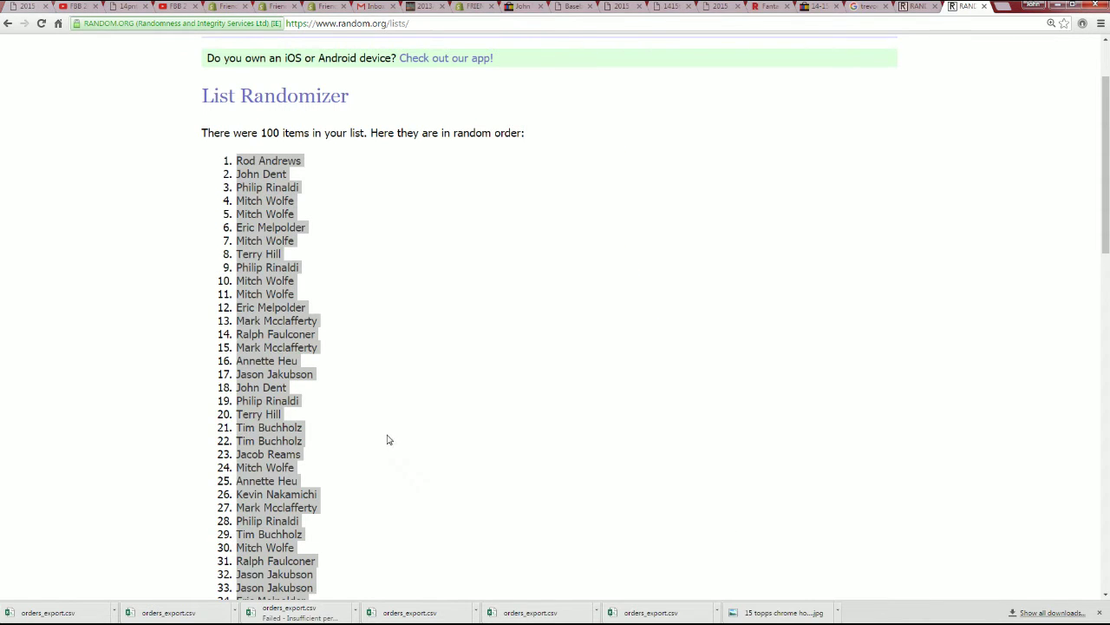
pyautogui.scroll(2, 389, 440)
pyautogui.click(417, 80)
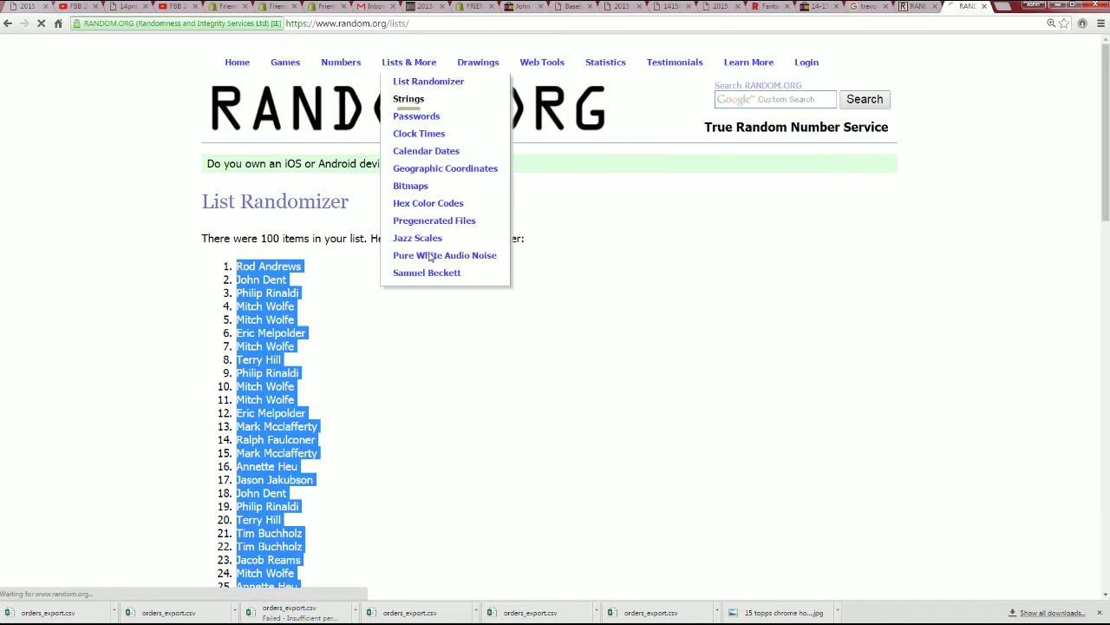
pyautogui.rightClick(255, 379)
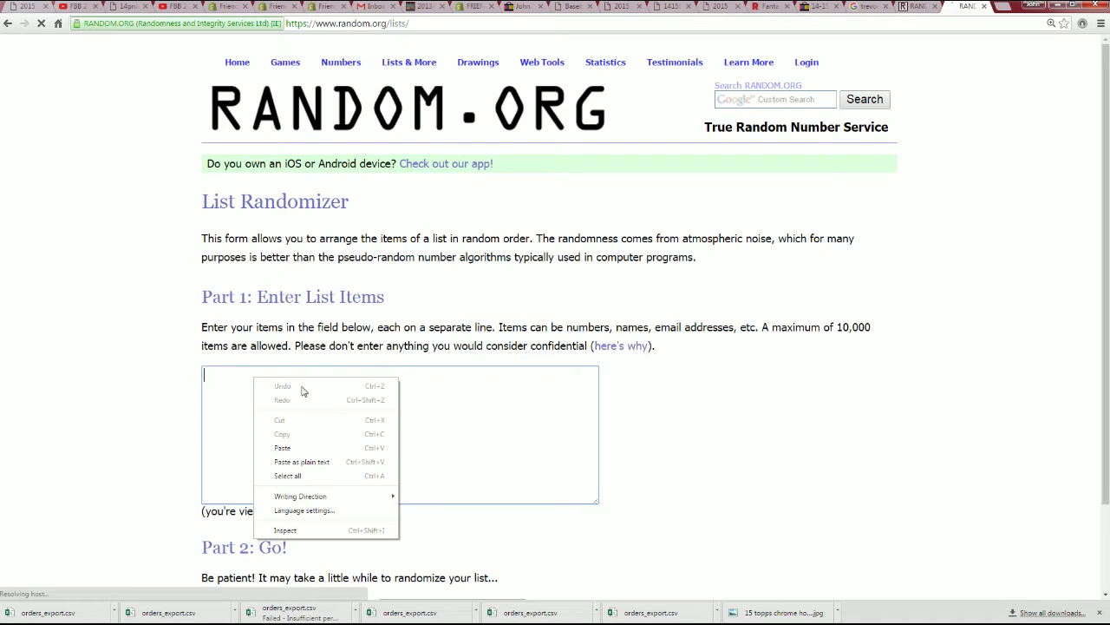
pyautogui.click(286, 448)
# Step: Randomize the checklist names seven times in total, going to the end of the list after each run
pyautogui.scroll(-2, 665, 457)
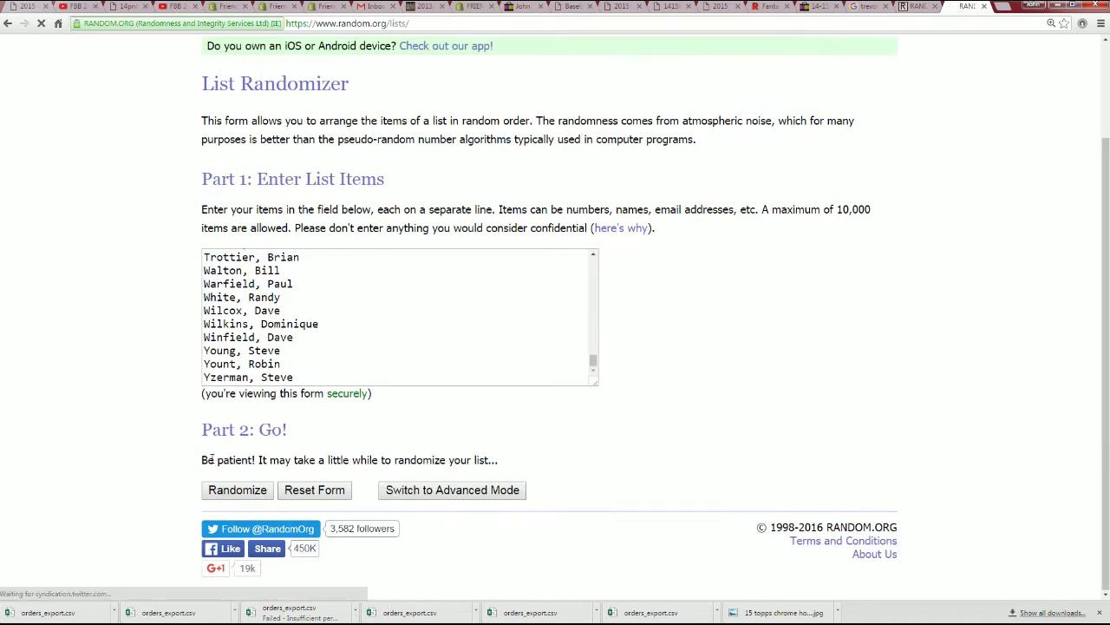
pyautogui.click(248, 491)
pyautogui.scroll(-10, 240, 511)
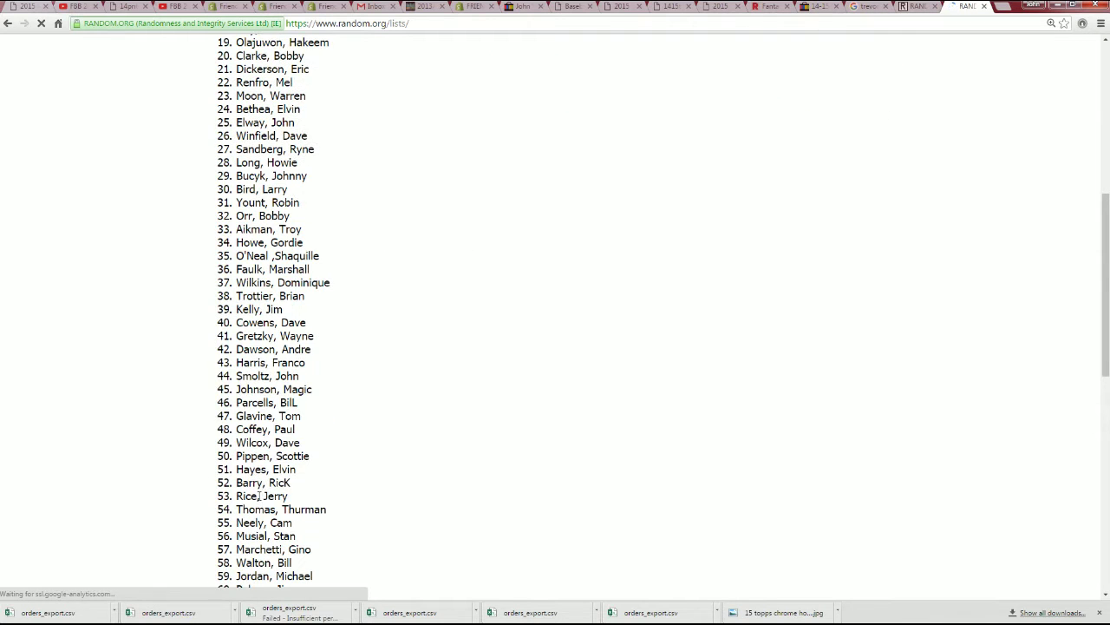
pyautogui.scroll(-2, 240, 510)
pyautogui.click(217, 498)
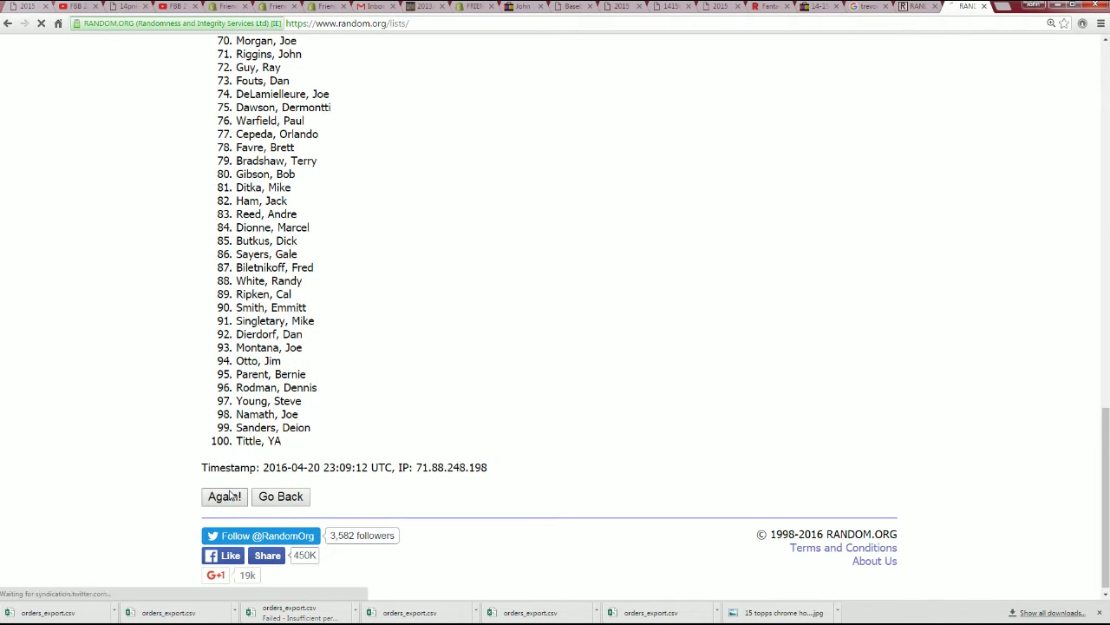
pyautogui.scroll(-3, 231, 480)
pyautogui.scroll(-10, 231, 480)
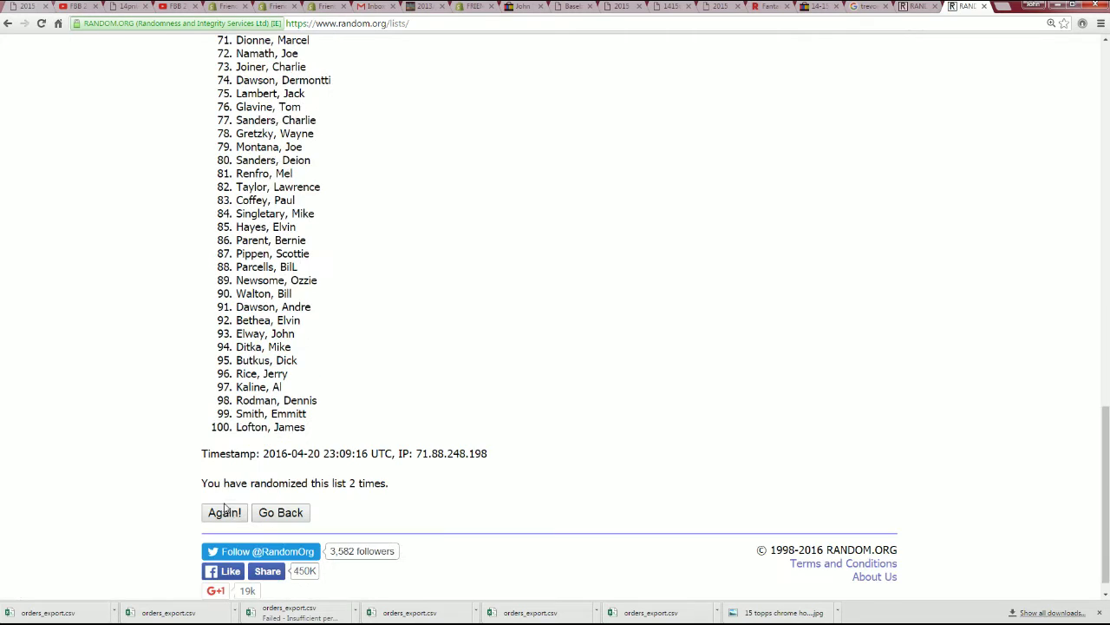
pyautogui.click(228, 514)
pyautogui.scroll(-12, 227, 518)
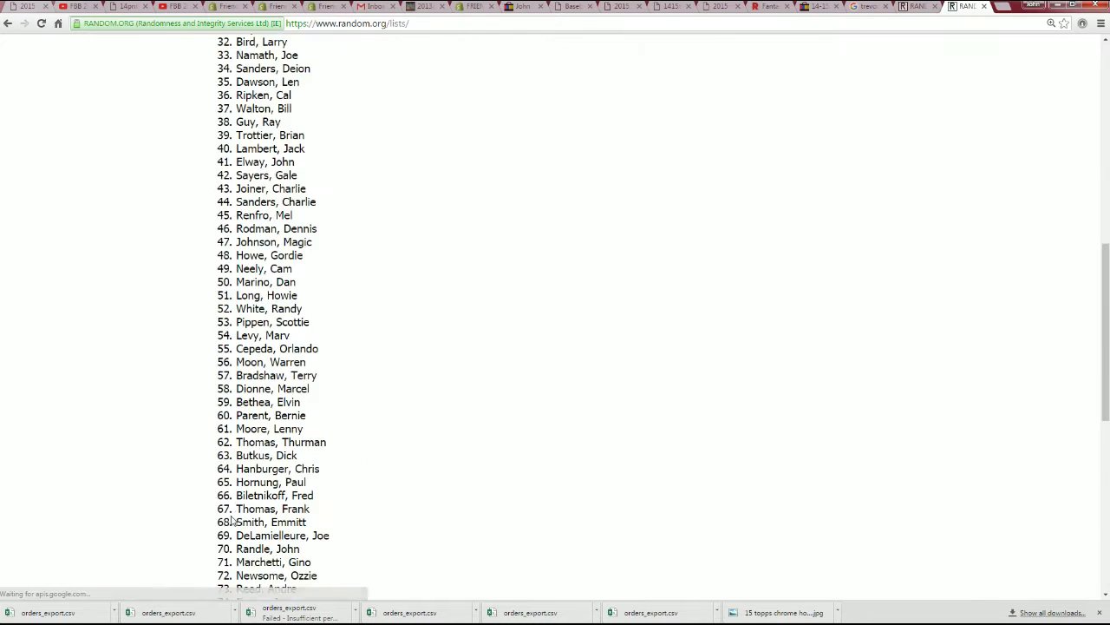
pyautogui.scroll(-3, 226, 518)
pyautogui.click(224, 495)
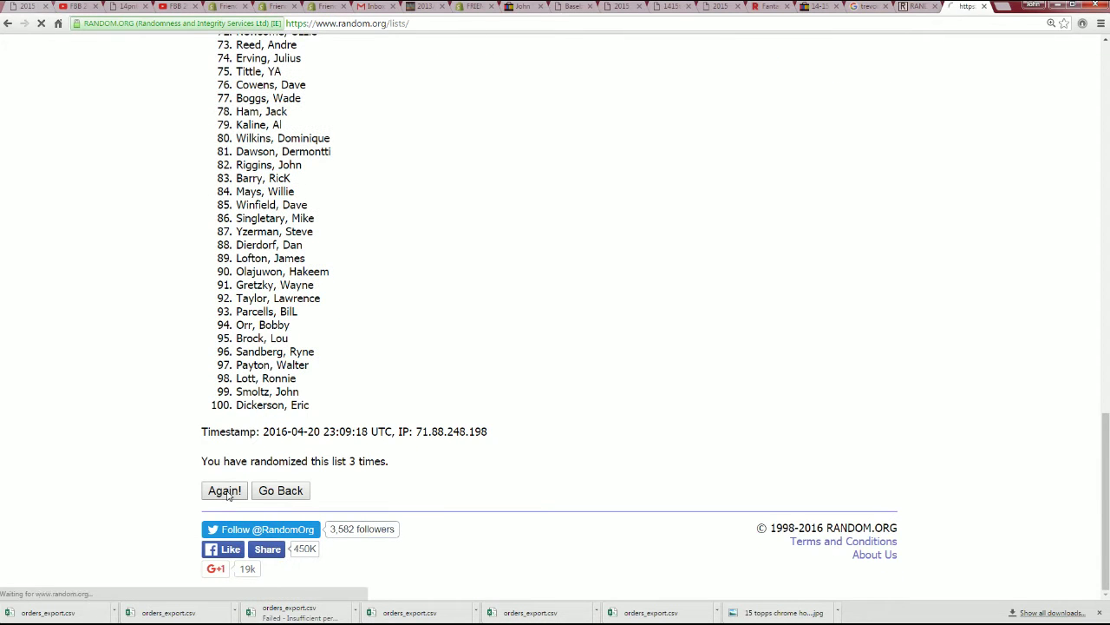
pyautogui.scroll(-12, 224, 503)
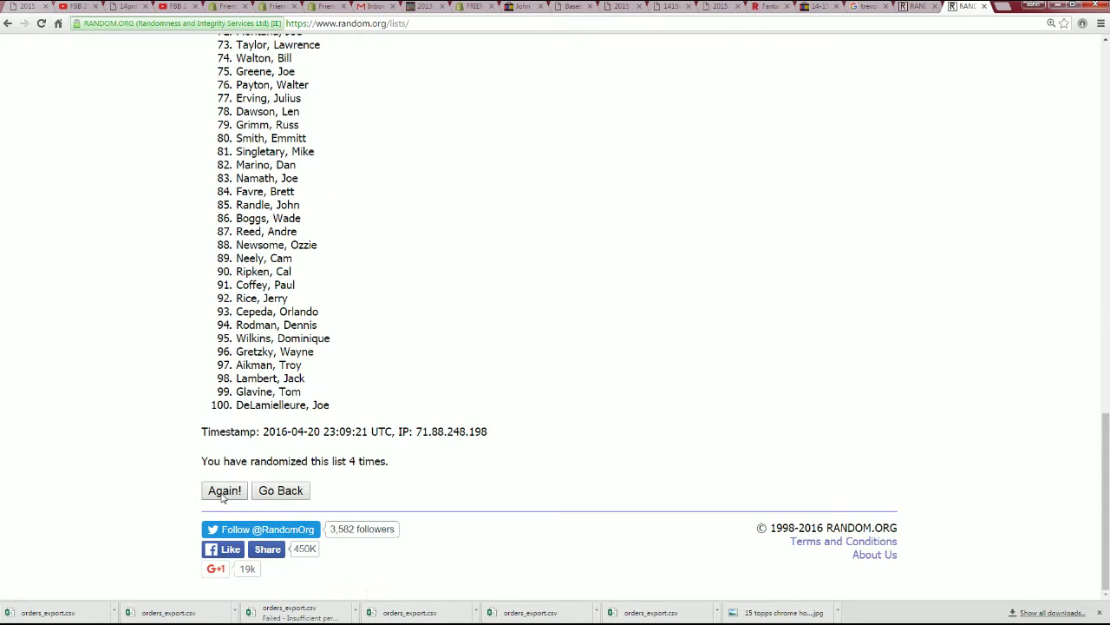
pyautogui.click(223, 493)
pyautogui.scroll(-9, 230, 511)
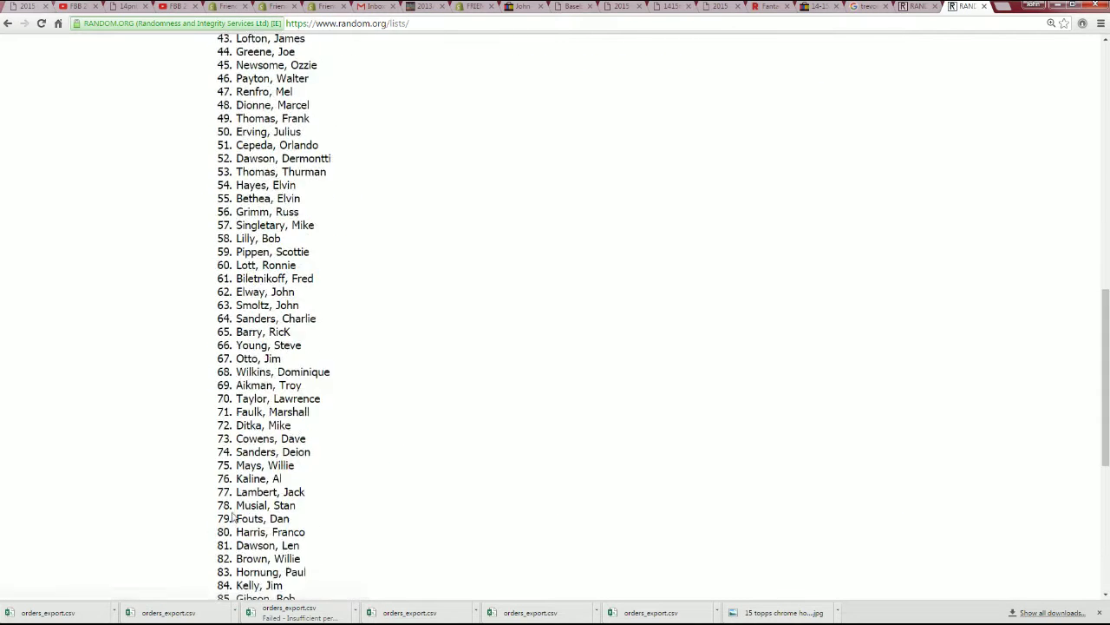
pyautogui.scroll(-5, 233, 517)
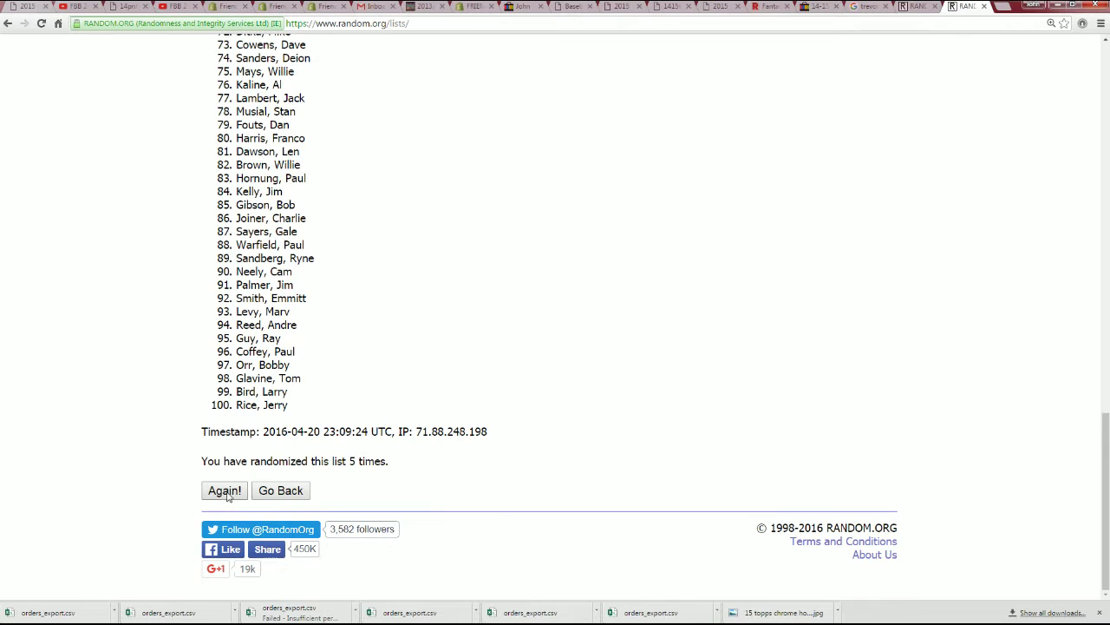
pyautogui.click(225, 492)
pyautogui.scroll(-8, 286, 439)
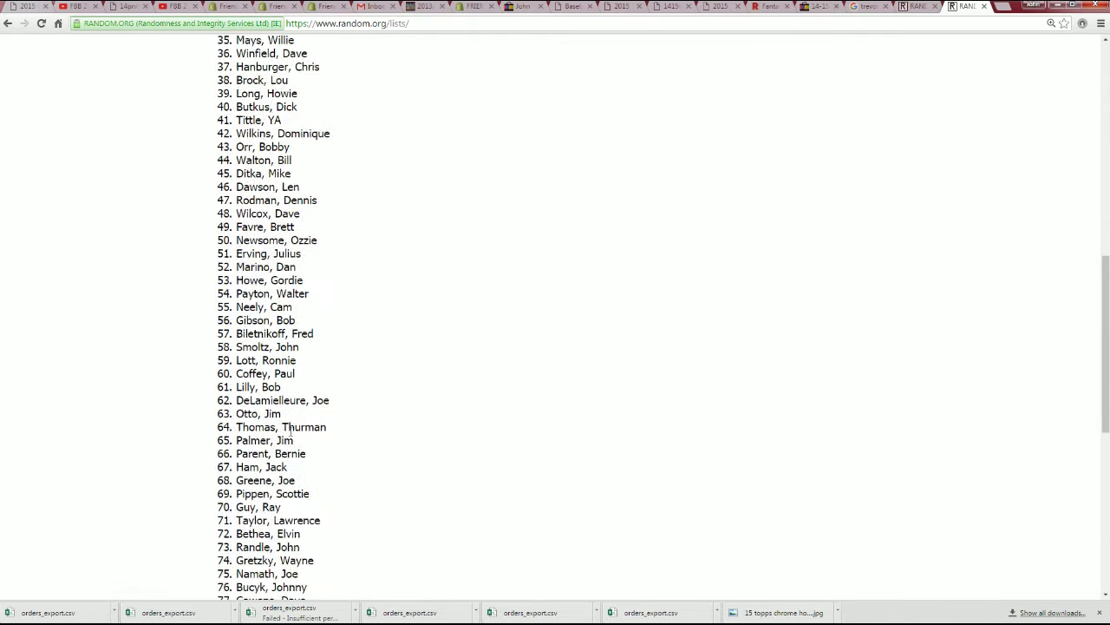
pyautogui.scroll(-5, 285, 427)
pyautogui.scroll(-3, 241, 538)
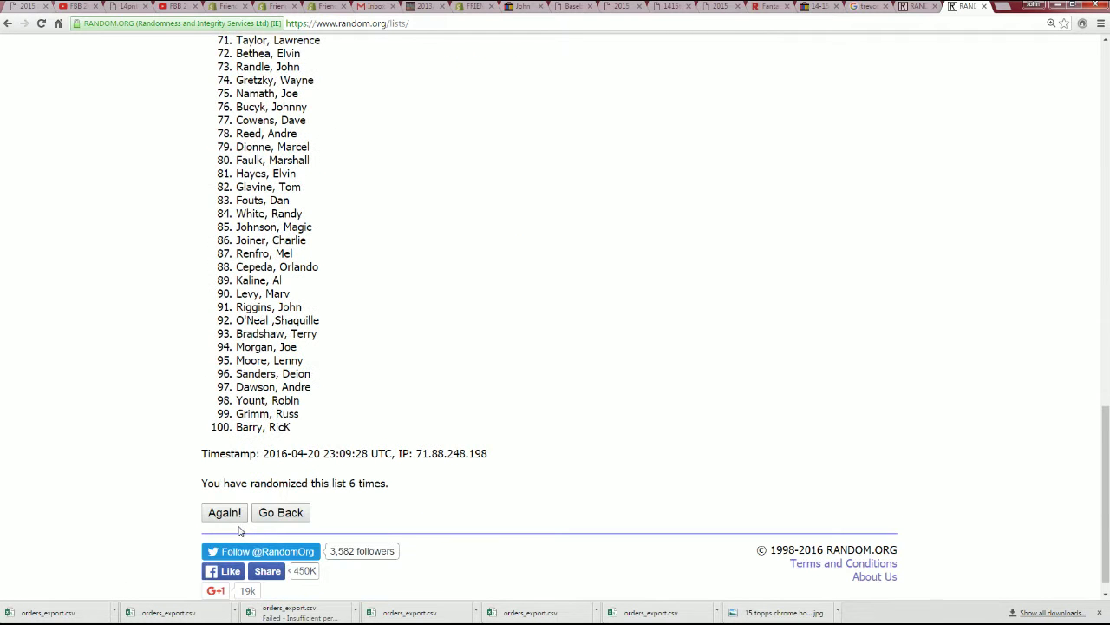
pyautogui.click(225, 513)
pyautogui.scroll(-9, 362, 486)
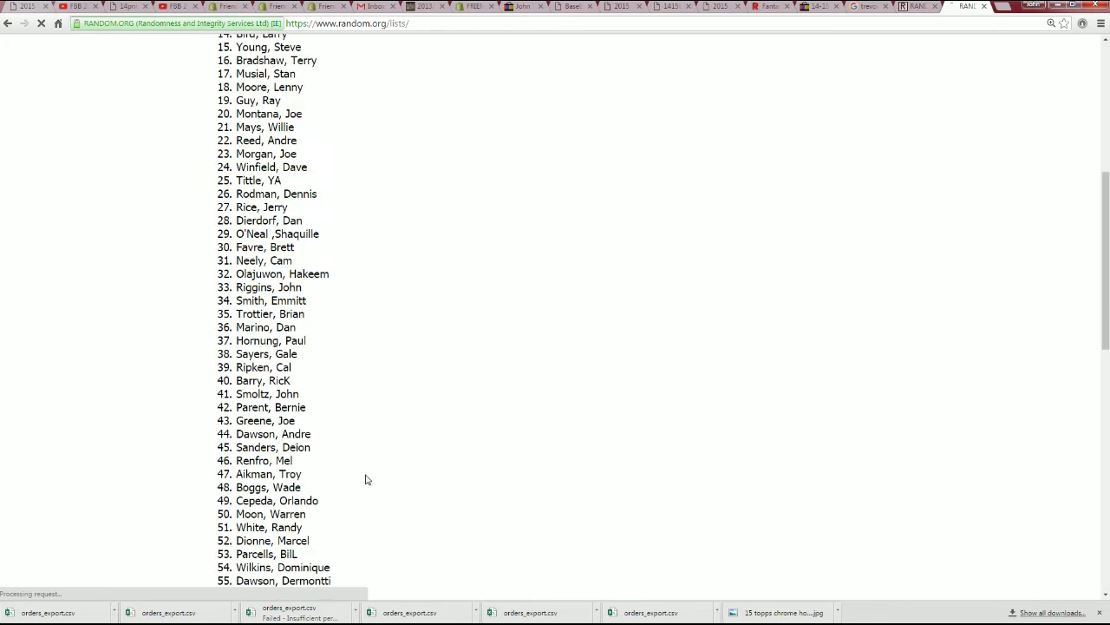
pyautogui.scroll(-5, 358, 504)
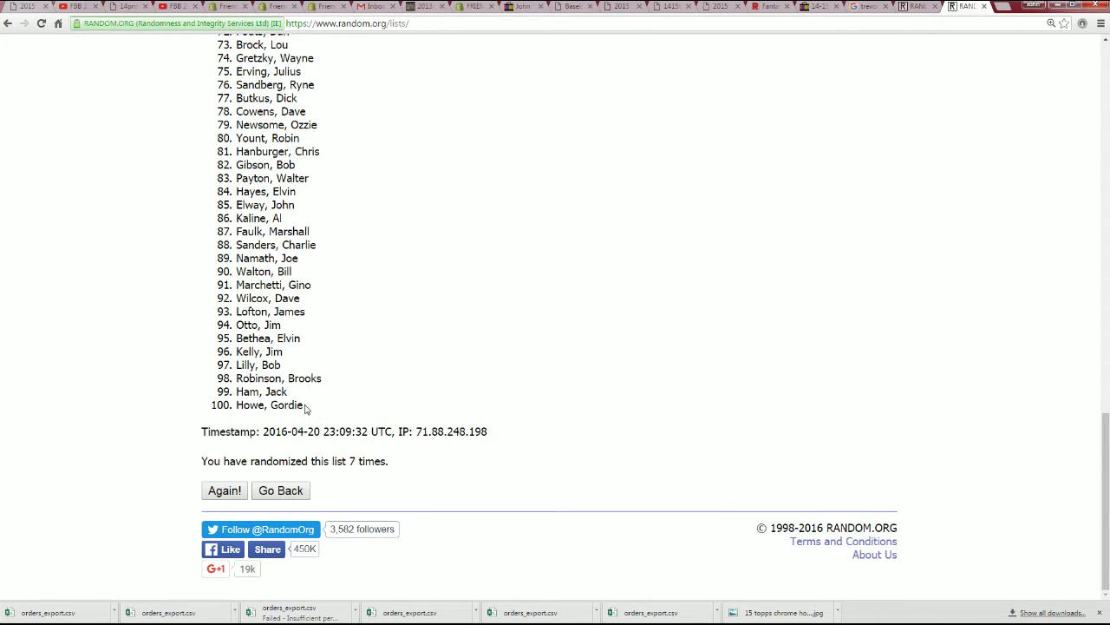
# Step: Copy all 100 checklist names from the final randomized list
pyautogui.moveTo(303, 408); pyautogui.dragTo(237, 127)
pyautogui.rightClick(239, 125)
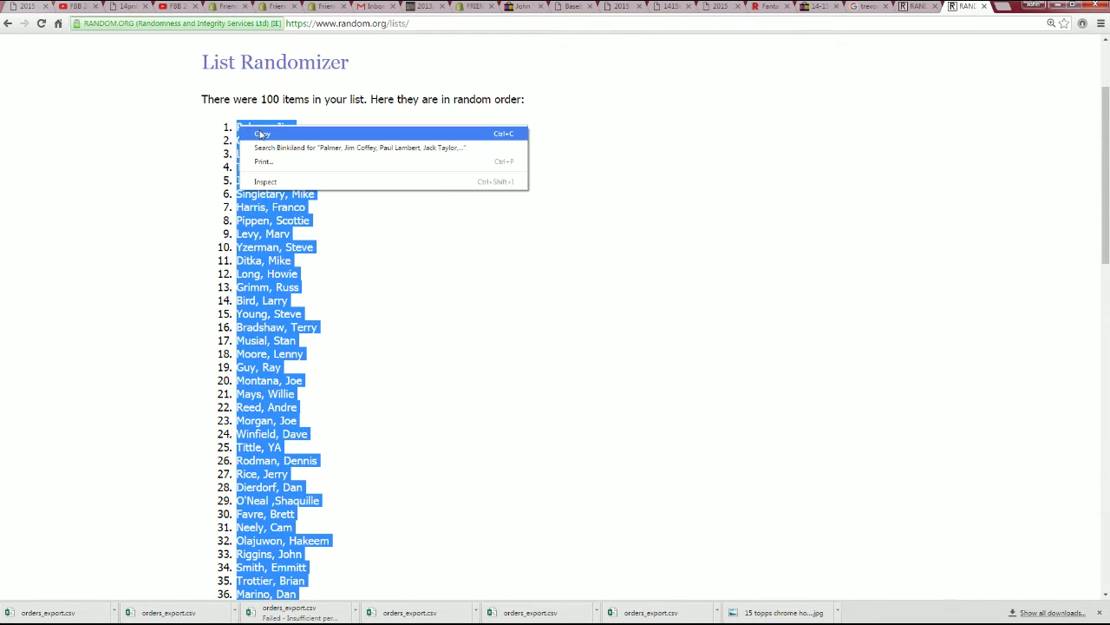
pyautogui.click(260, 132)
pyautogui.scroll(-12, 354, 262)
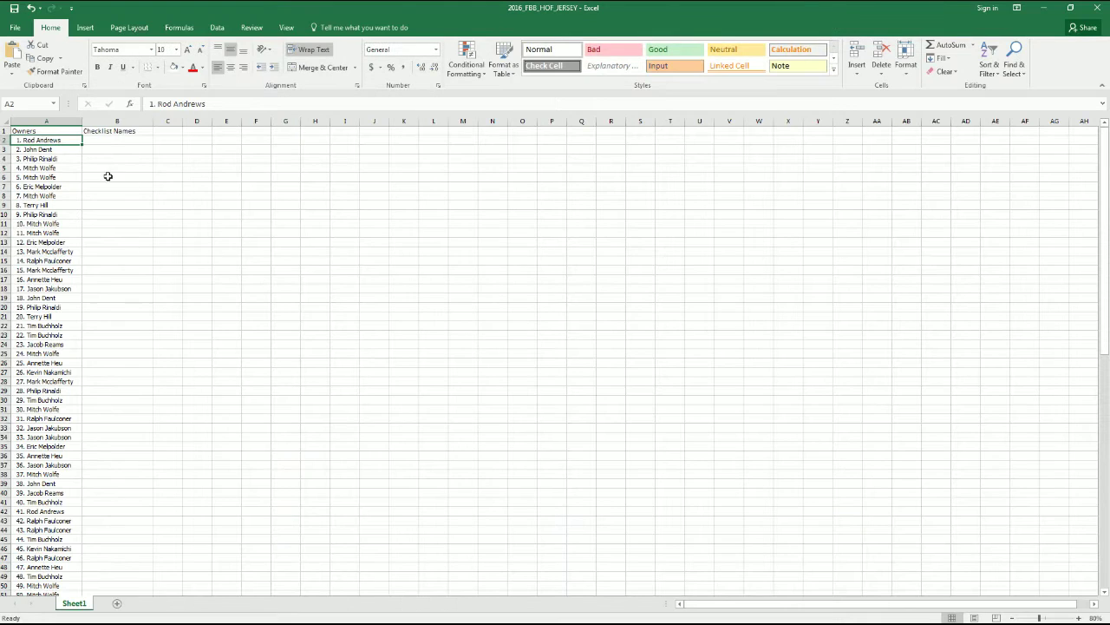
# Step: Switch to the 2016_FBB_HOF_JERSEY workbook in Excel and paste the randomized names under Checklist Names, starting at cell B2
pyautogui.click(98, 139)
pyautogui.rightClick(115, 143)
pyautogui.click(119, 189)
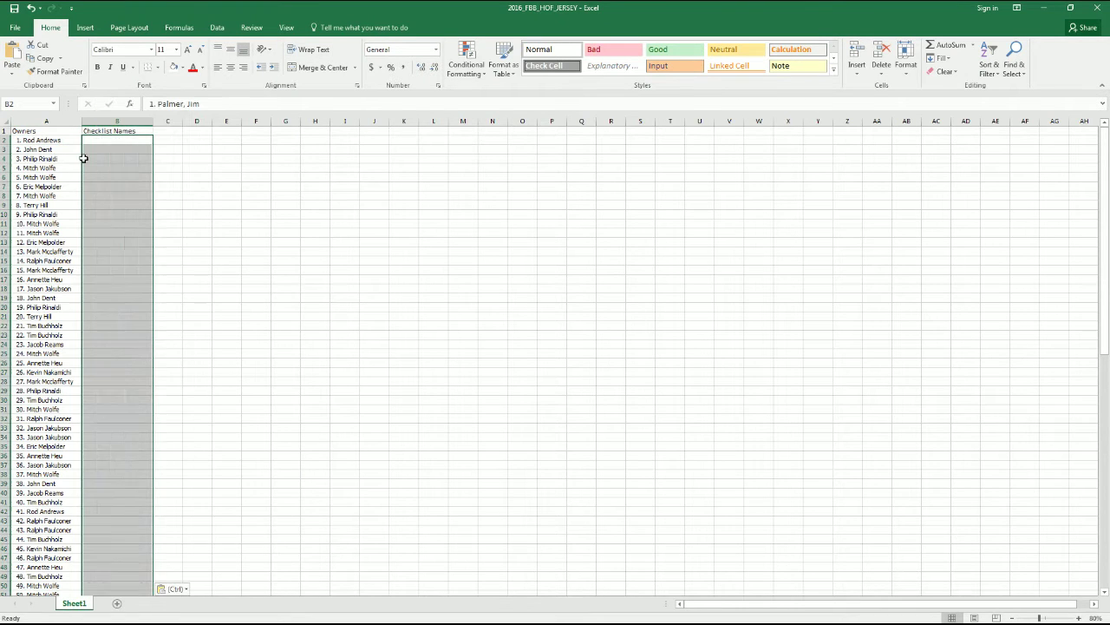
# Step: Enlarge the sheet to 166% and review the owner and checklist name pairs from the headers down to row 47
pyautogui.moveTo(1039, 617); pyautogui.dragTo(1052, 617)
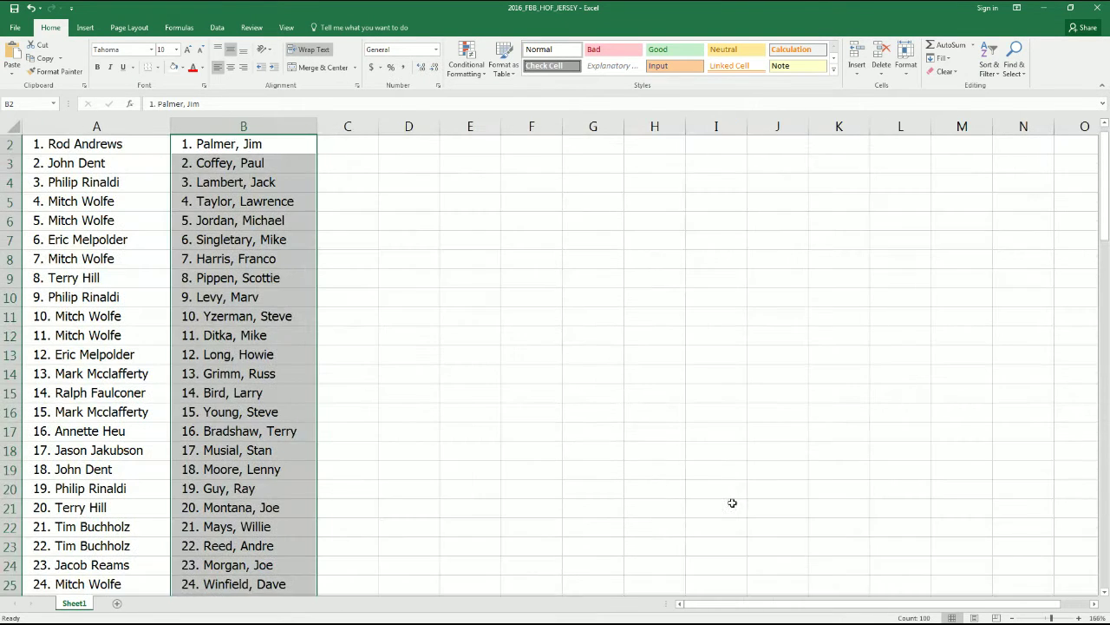
pyautogui.scroll(1, 608, 512)
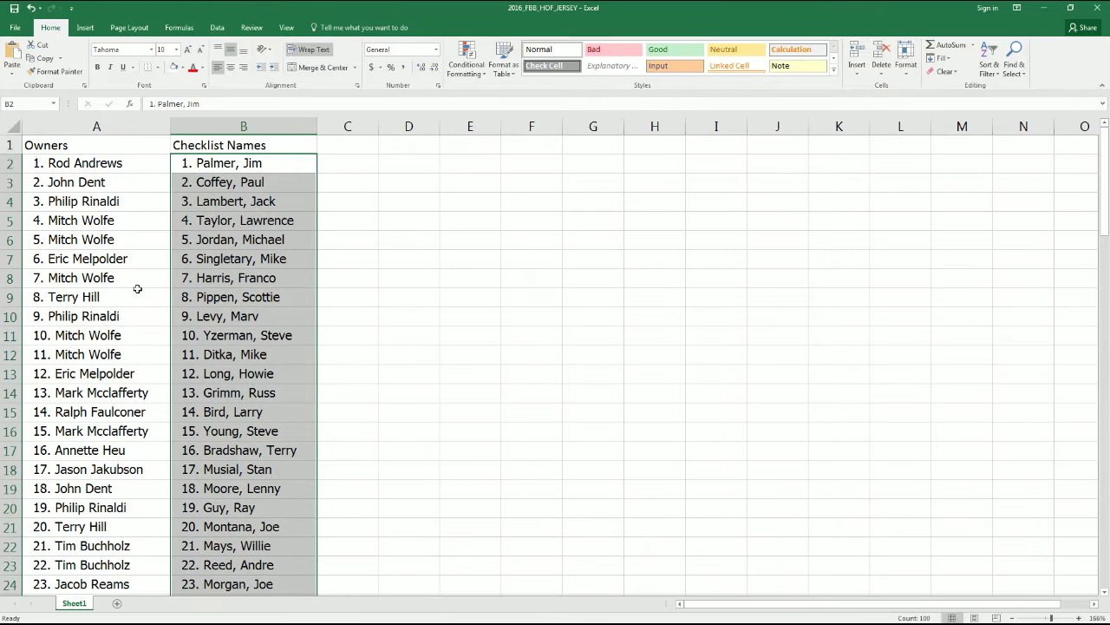
pyautogui.click(11, 584)
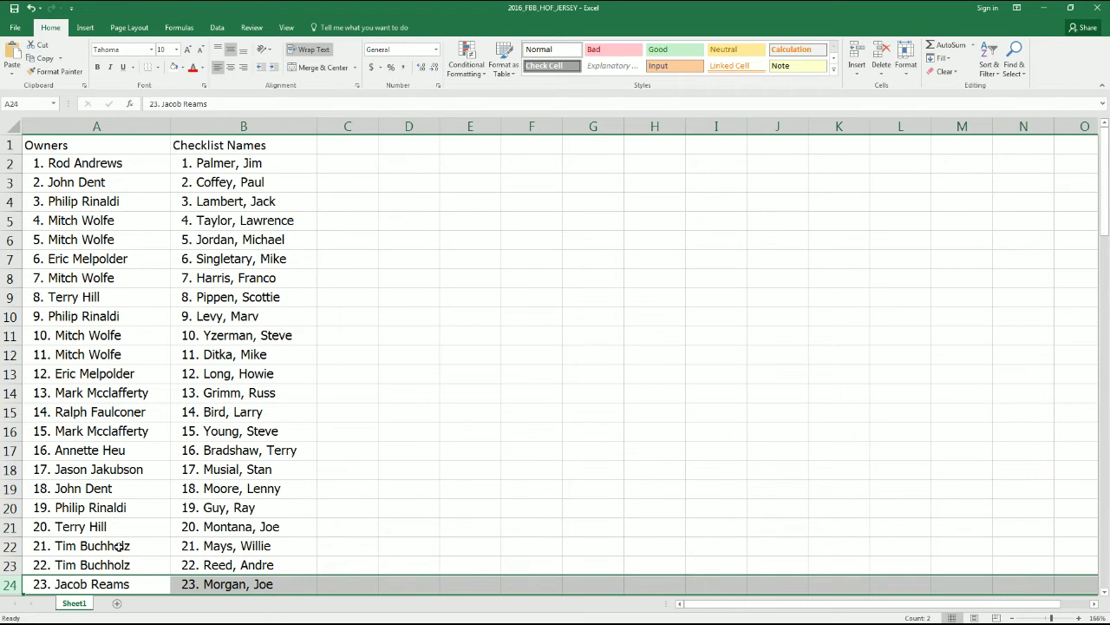
pyautogui.scroll(-1, 126, 565)
pyautogui.scroll(-5, 125, 565)
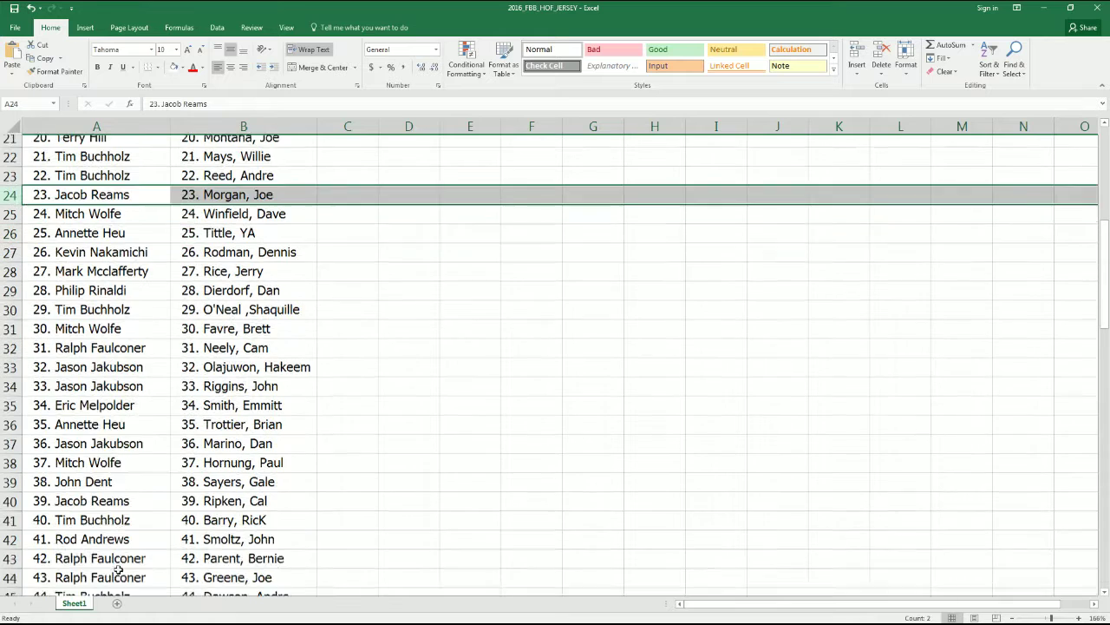
pyautogui.scroll(-1, 118, 569)
pyautogui.click(12, 566)
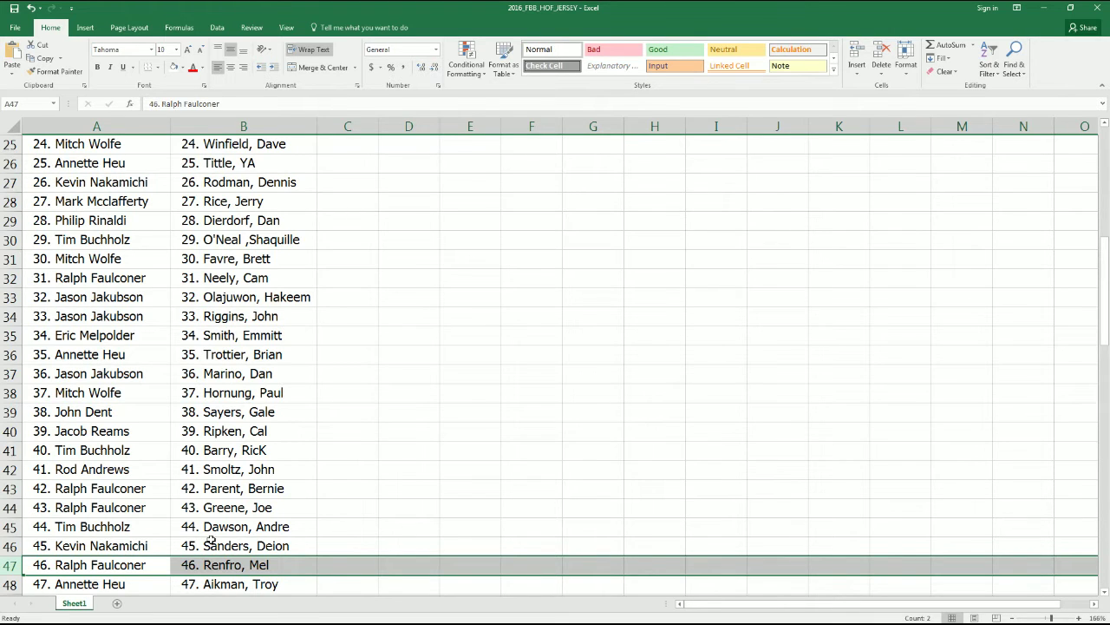
# Step: Review the remaining owner and checklist name pairs down to row 101 and reduce the sheet's zoom to 87%
pyautogui.scroll(-6, 210, 541)
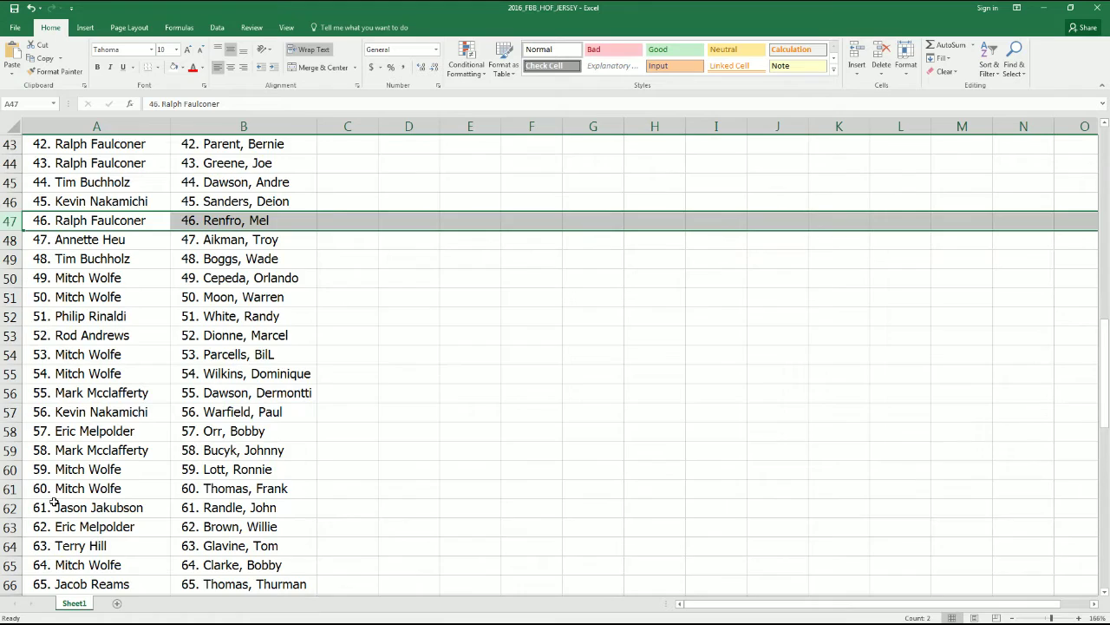
pyautogui.scroll(-1, 54, 502)
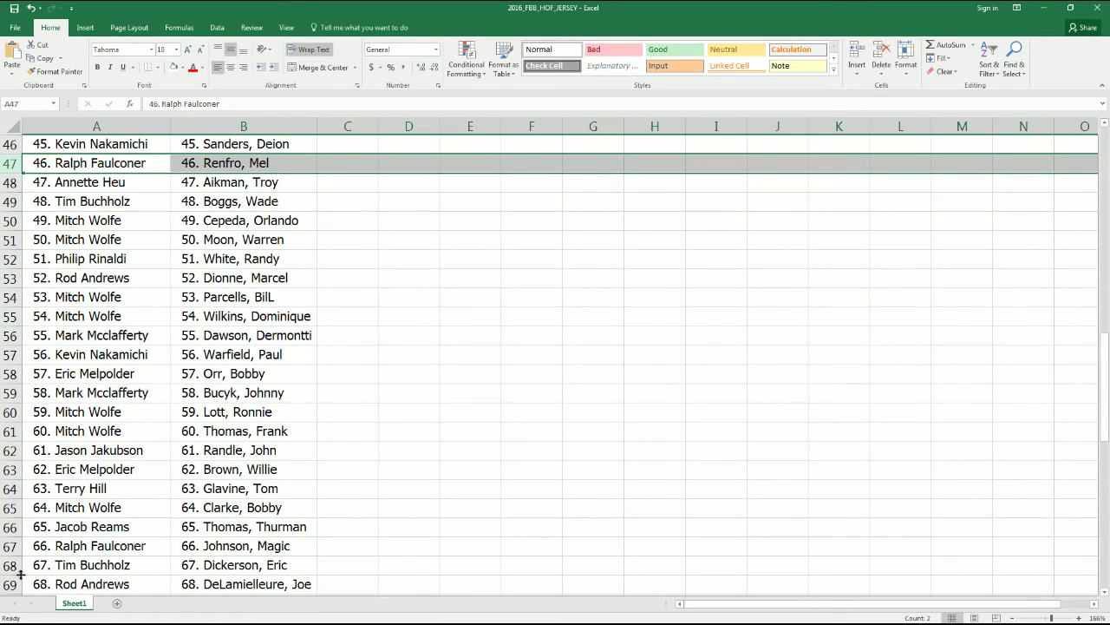
pyautogui.scroll(-5, 19, 573)
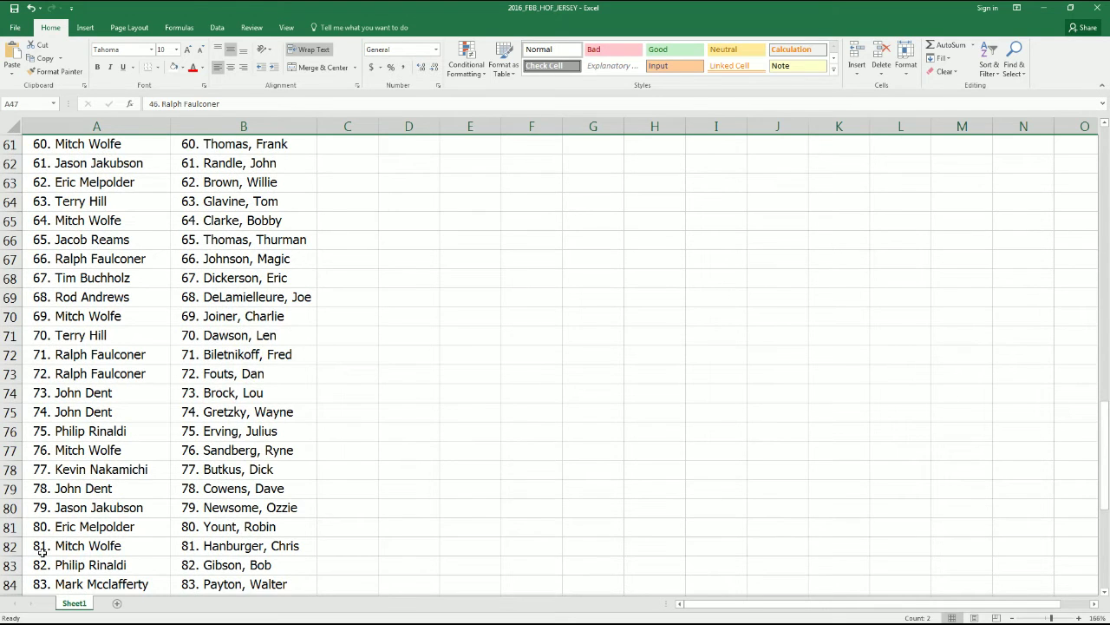
pyautogui.scroll(-1, 39, 529)
pyautogui.click(10, 508)
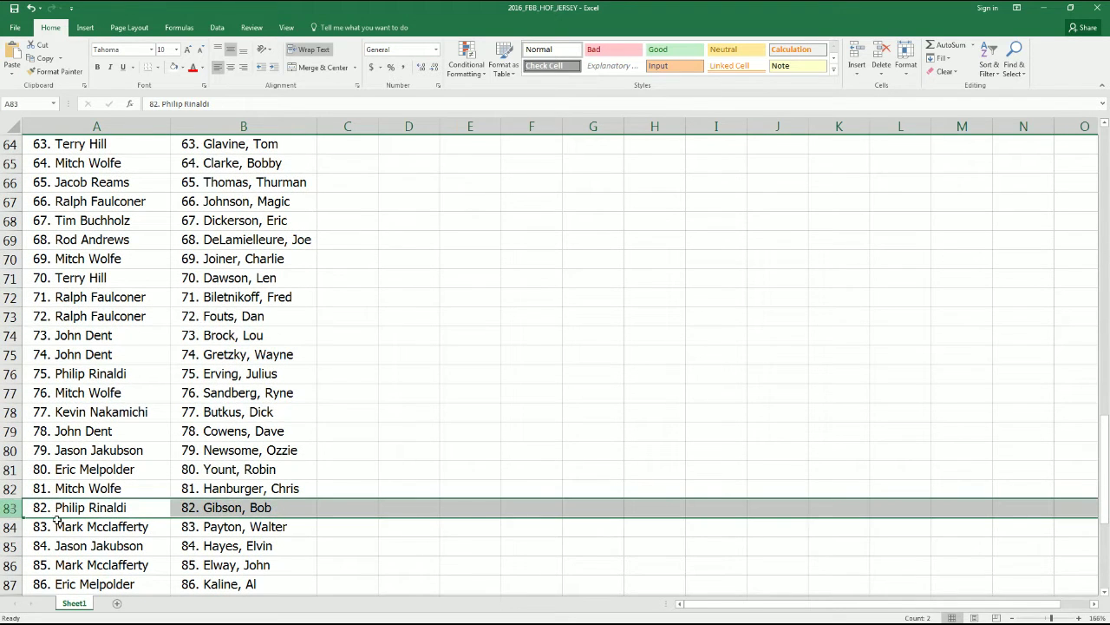
pyautogui.scroll(-1, 86, 550)
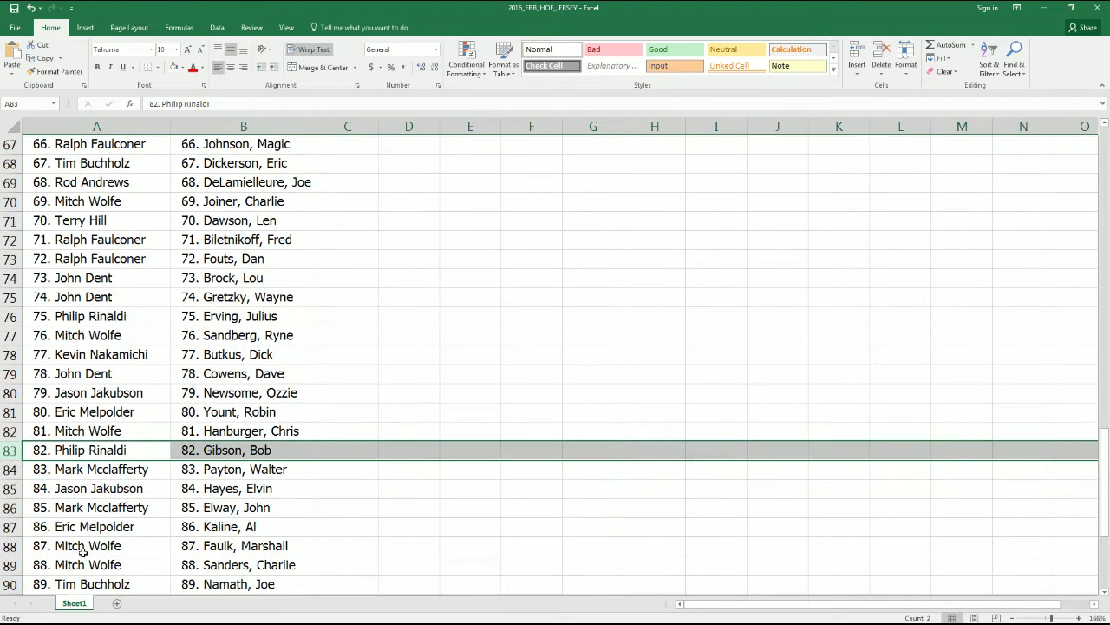
pyautogui.click(10, 507)
pyautogui.scroll(-3, 38, 525)
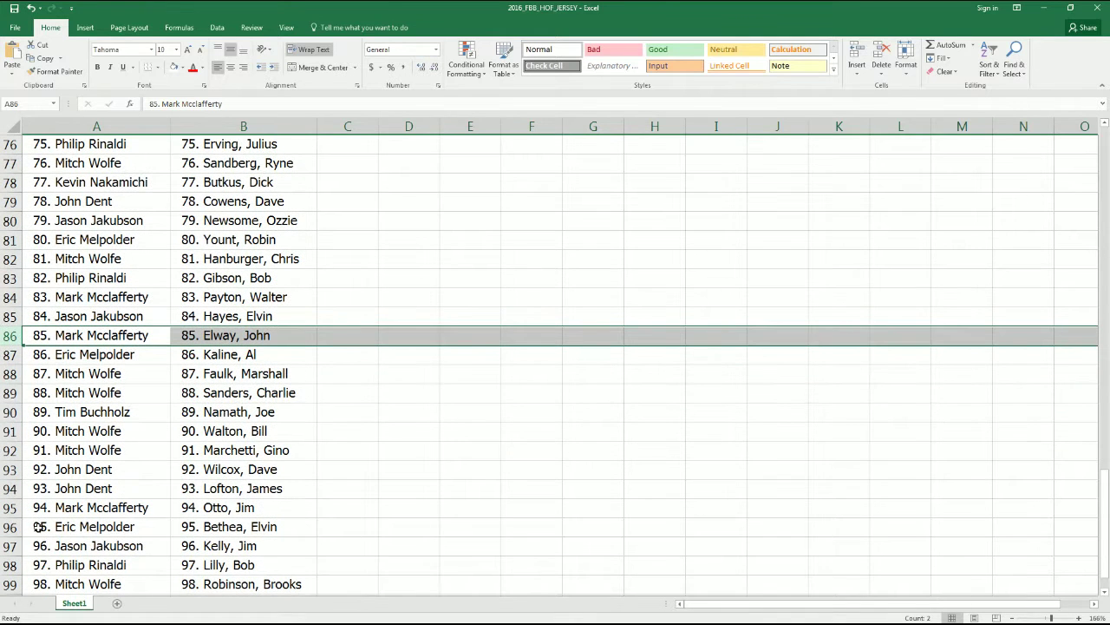
pyautogui.click(22, 579)
pyautogui.scroll(-1, 40, 565)
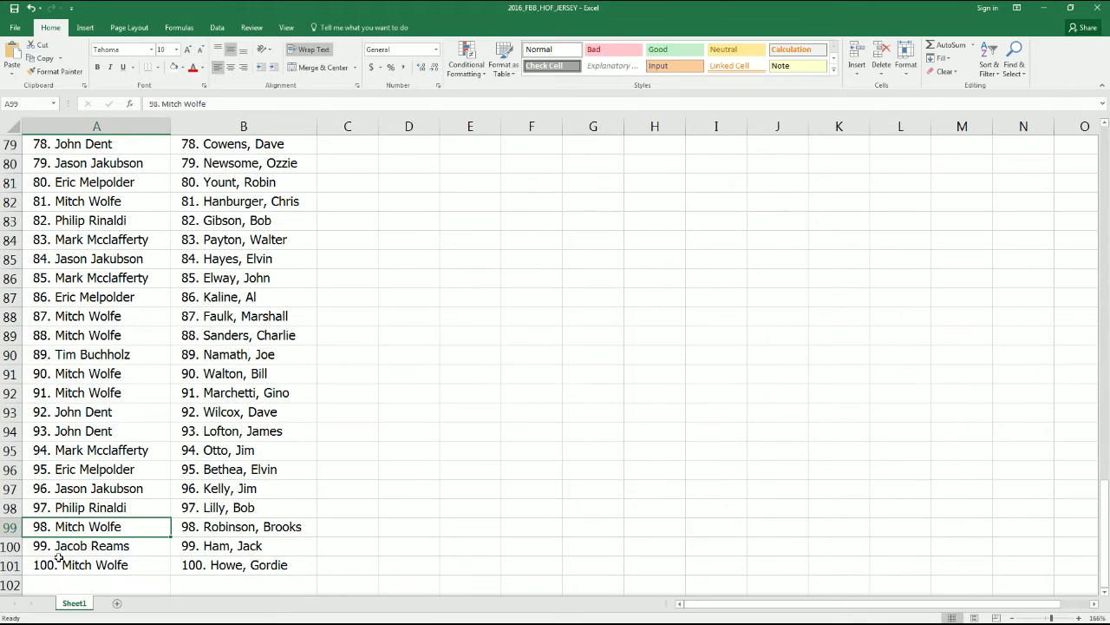
pyautogui.scroll(1, 406, 437)
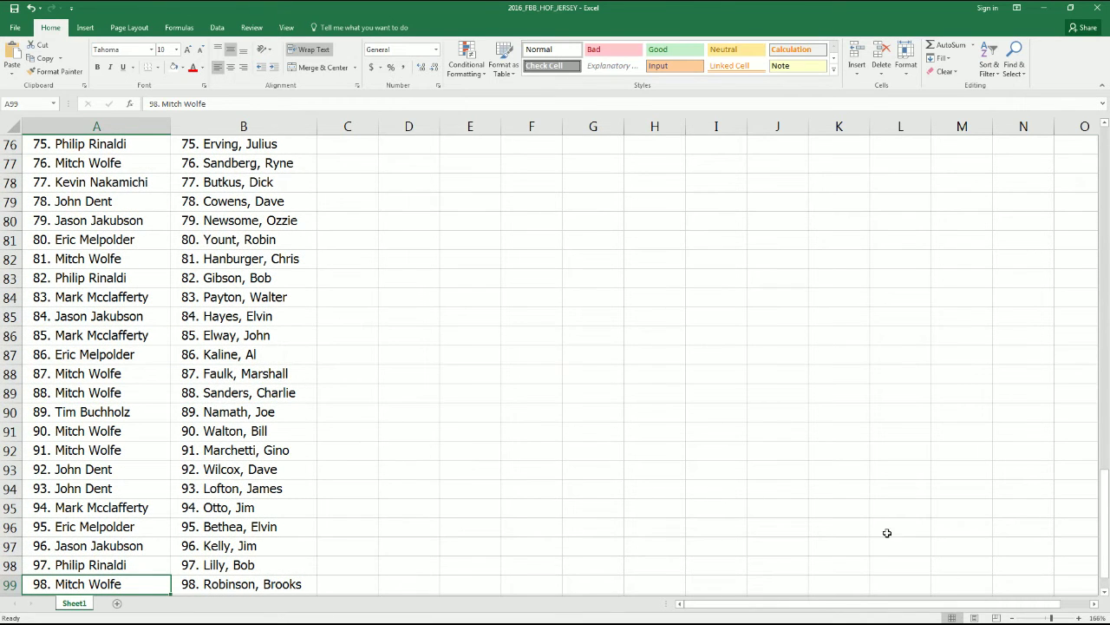
pyautogui.click(1043, 618)
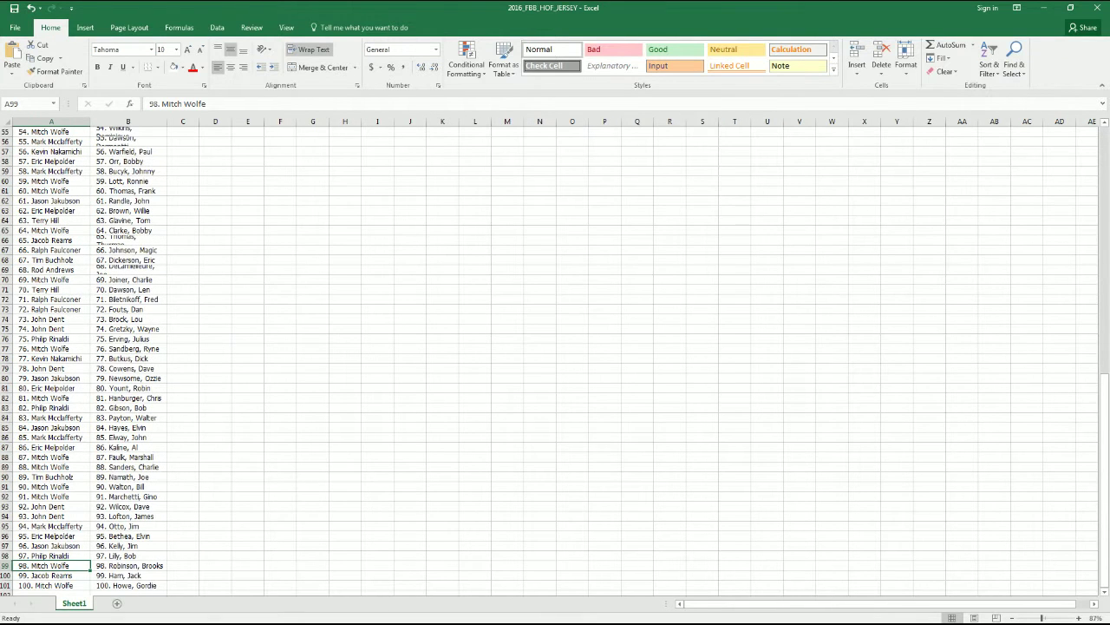